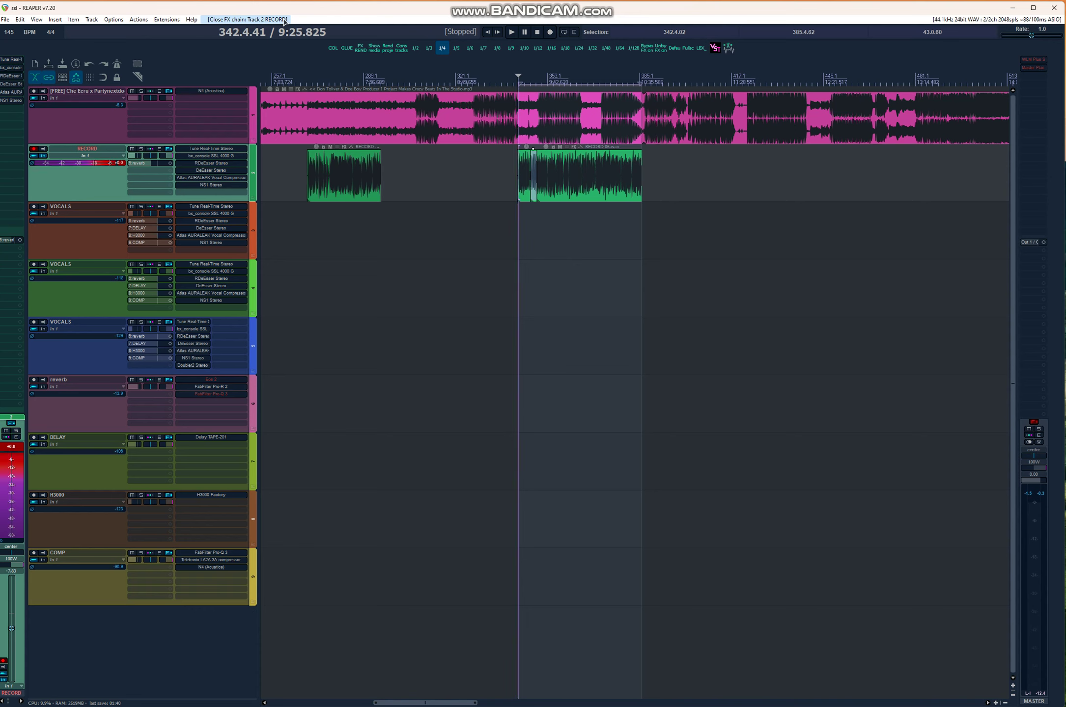
# Play back the selected section with the beat and the processed vocal together, and stop playback
pyautogui.press('space')
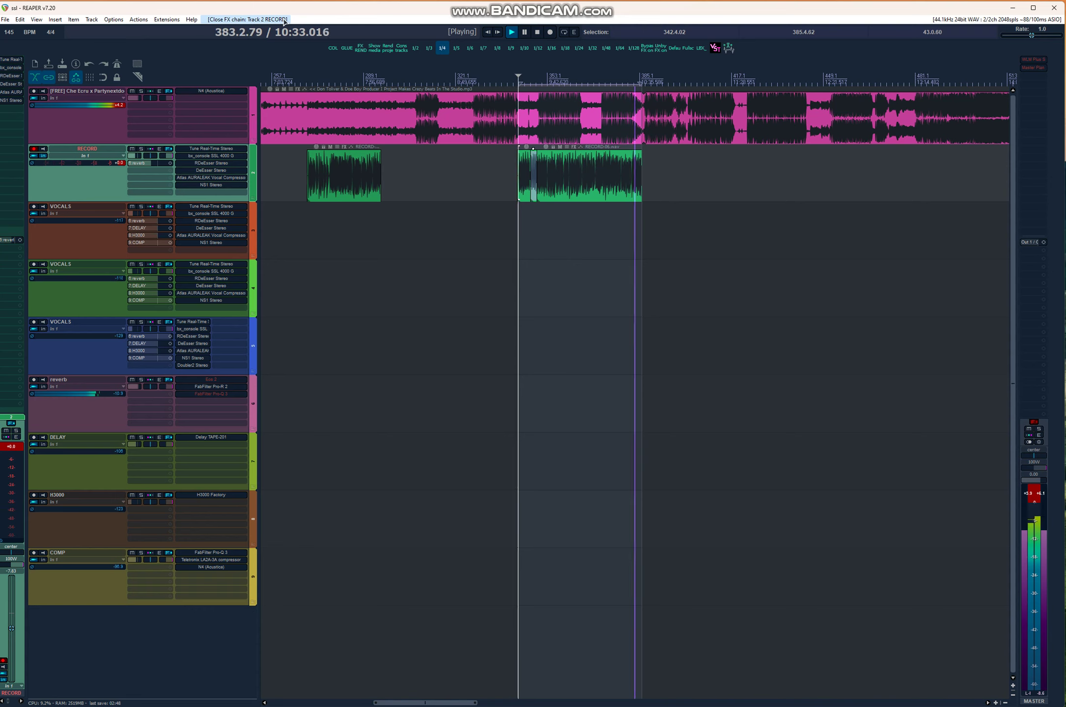
pyautogui.press('space')
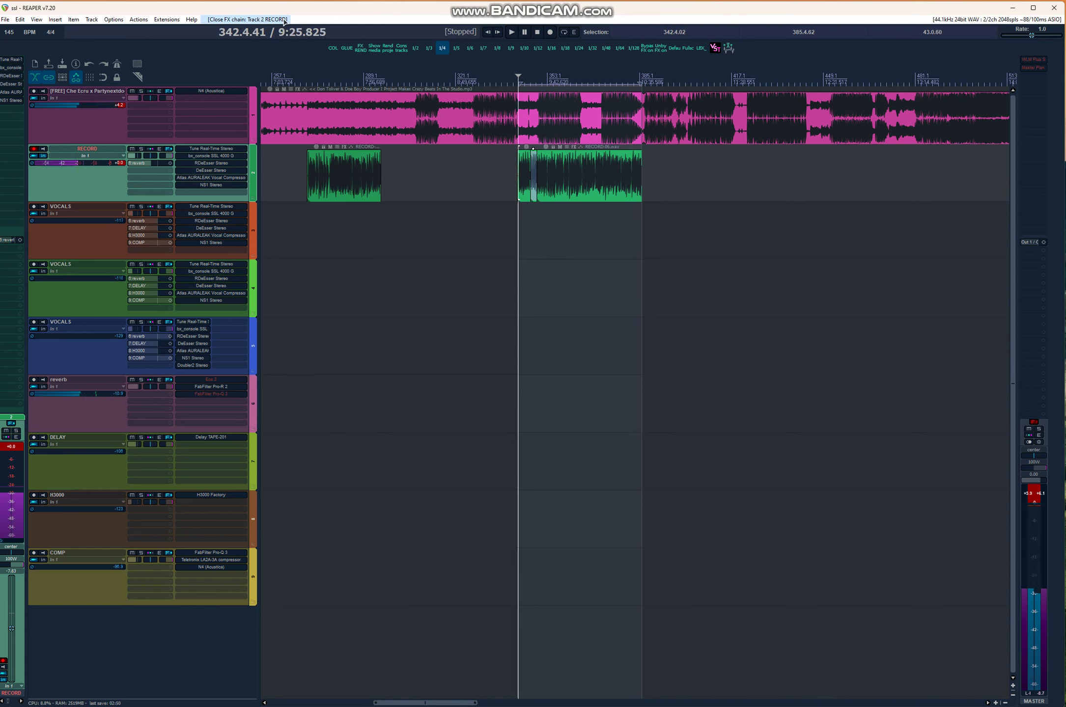
# Set the time selection to the final part of the vocal take, from 371.3.74 to 385.4.62
pyautogui.scroll(6, 558, 118)
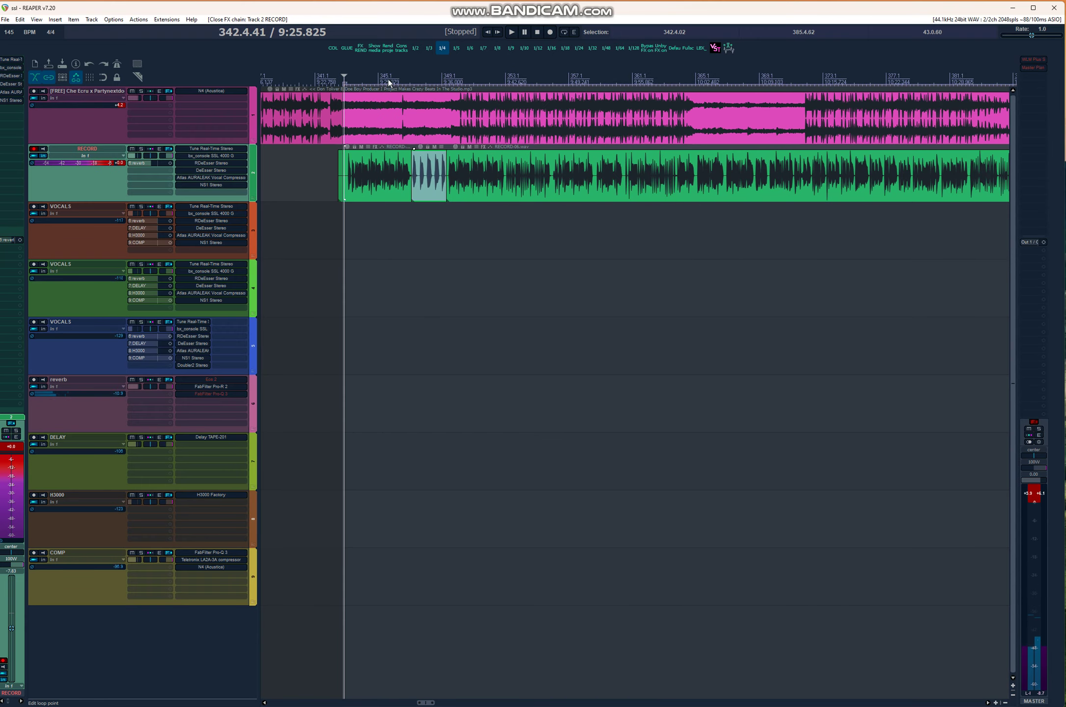
pyautogui.moveTo(344, 79); pyautogui.dragTo(805, 82)
pyautogui.scroll(6, 805, 82)
pyautogui.scroll(3, 784, 90)
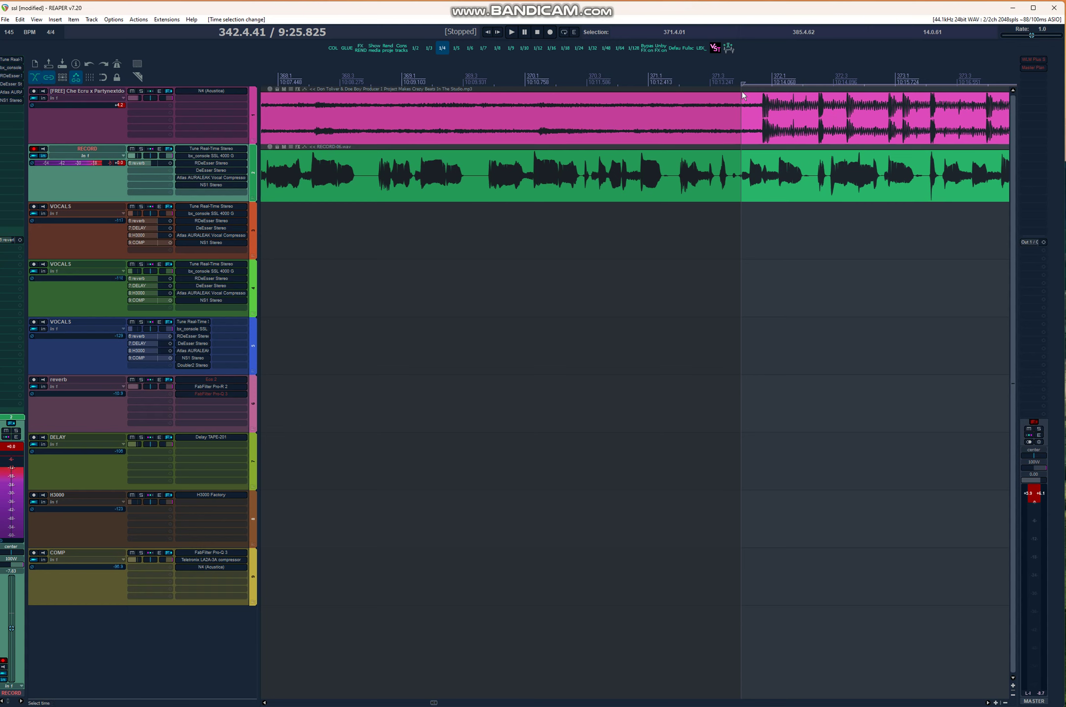
pyautogui.moveTo(740, 83); pyautogui.dragTo(733, 83)
pyautogui.scroll(-9, 737, 82)
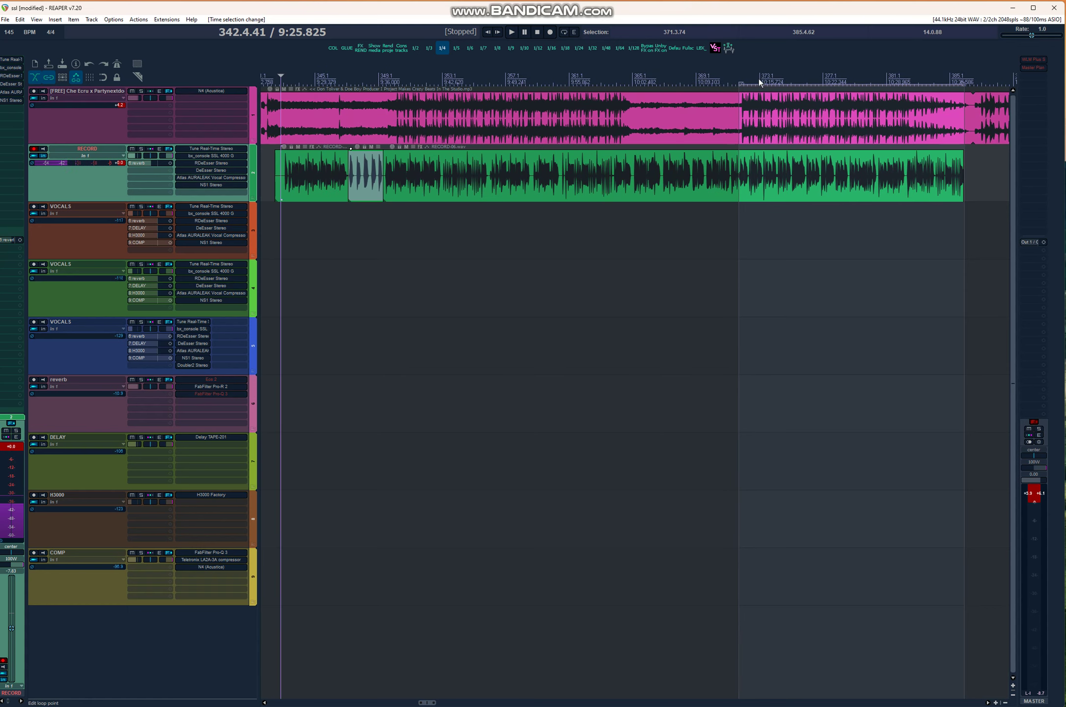
# Enable repeat and place the edit cursor near the start of the time selection, at 371.4.51
pyautogui.click(564, 32)
pyautogui.click(742, 77)
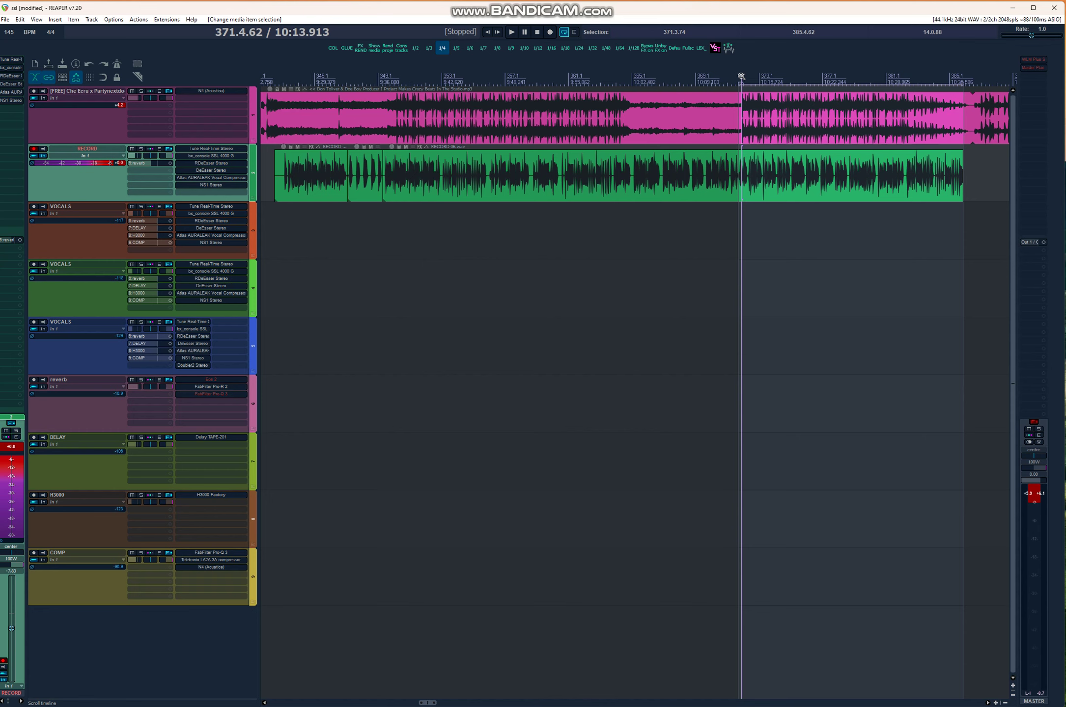
pyautogui.click(742, 78)
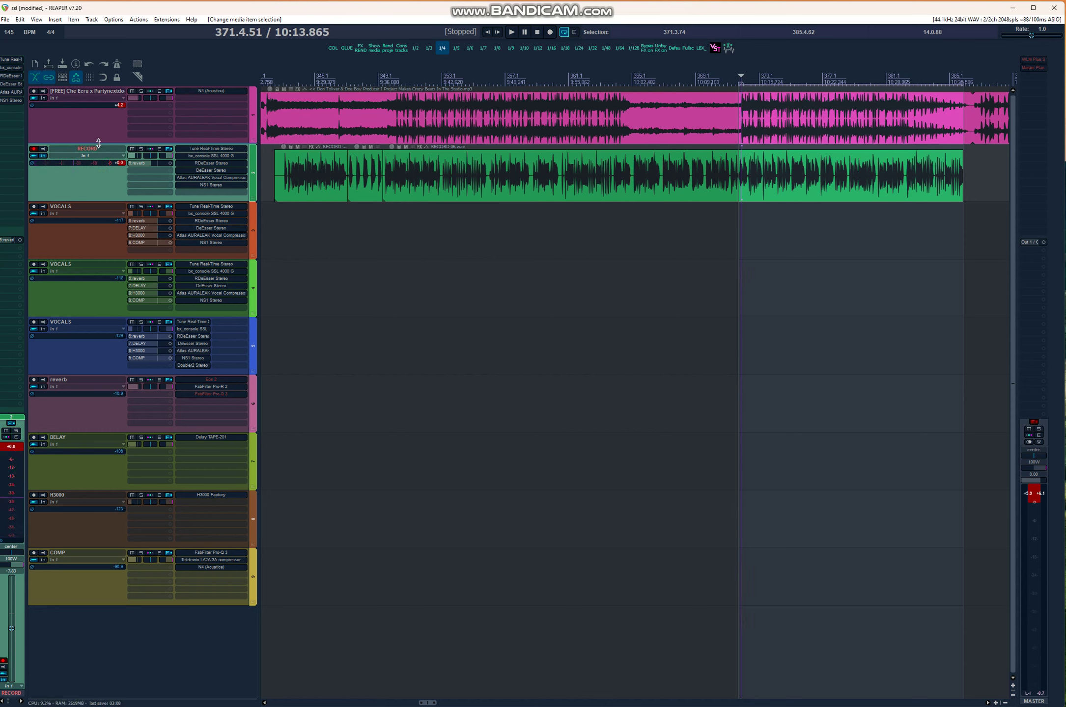
# Bypass the RECORD track's whole FX chain and mute its reverb send
pyautogui.click(169, 149)
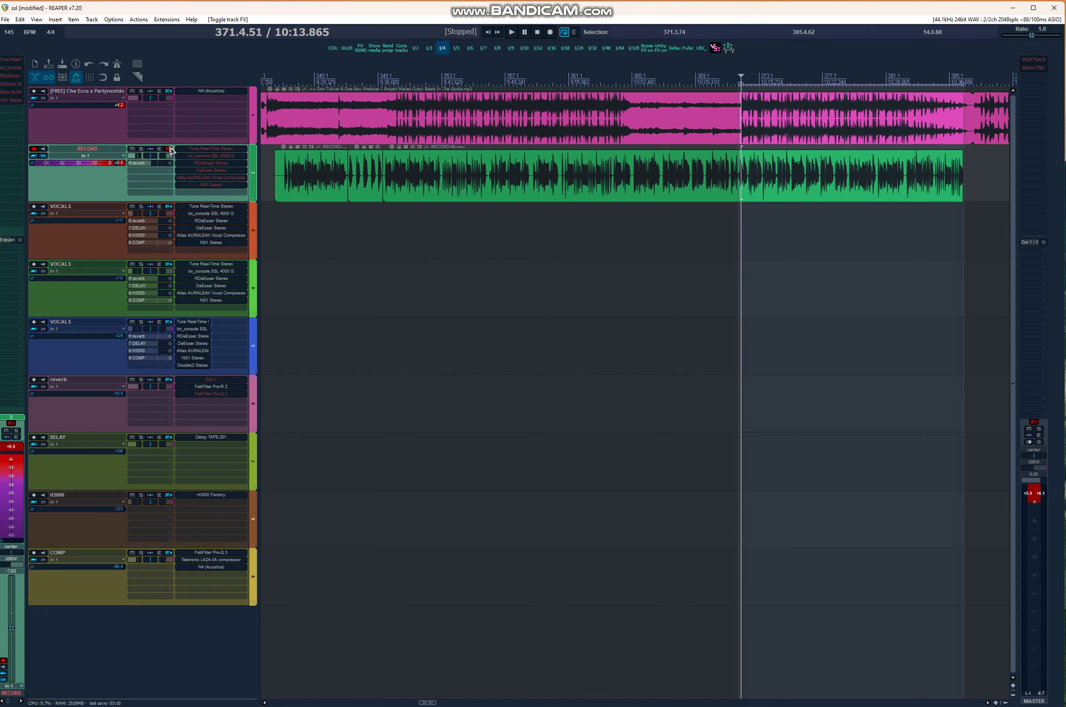
pyautogui.rightClick(146, 164)
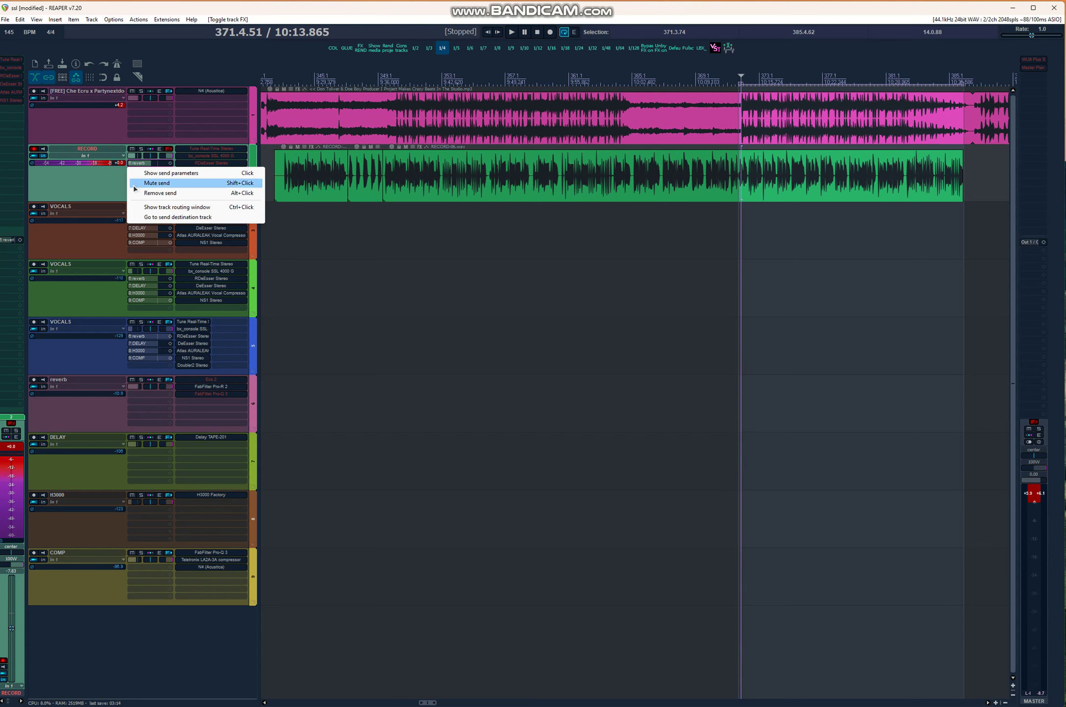
pyautogui.click(133, 183)
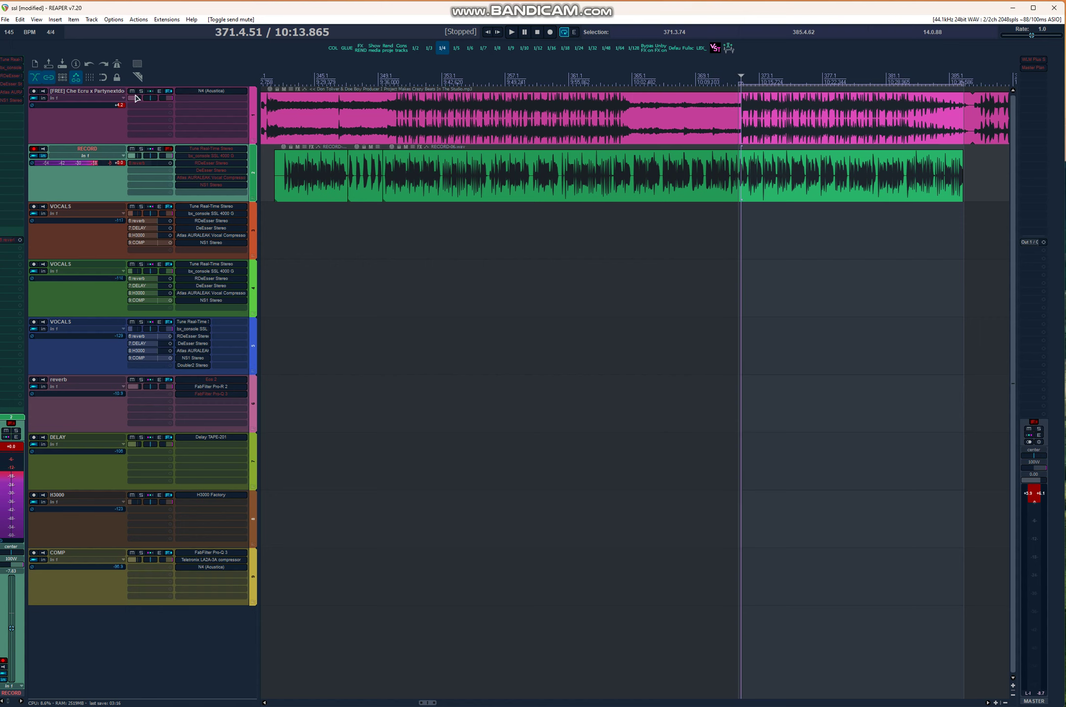
# Mute the beat track and play the looped section to hear the dry vocal alone
pyautogui.click(132, 92)
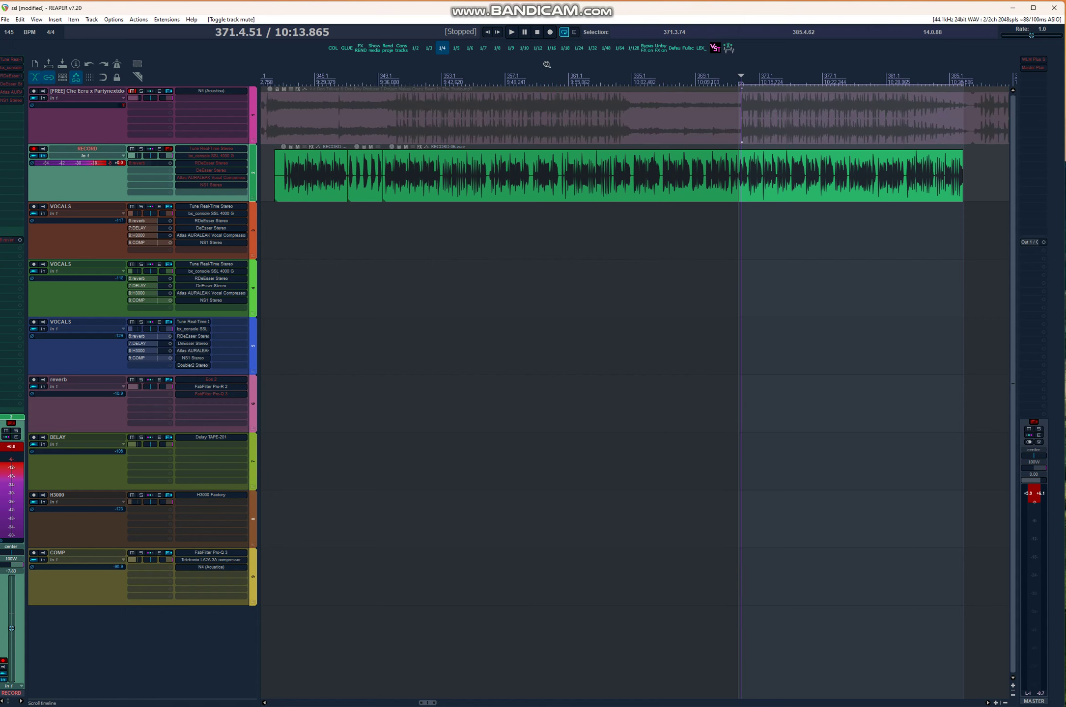
pyautogui.click(510, 33)
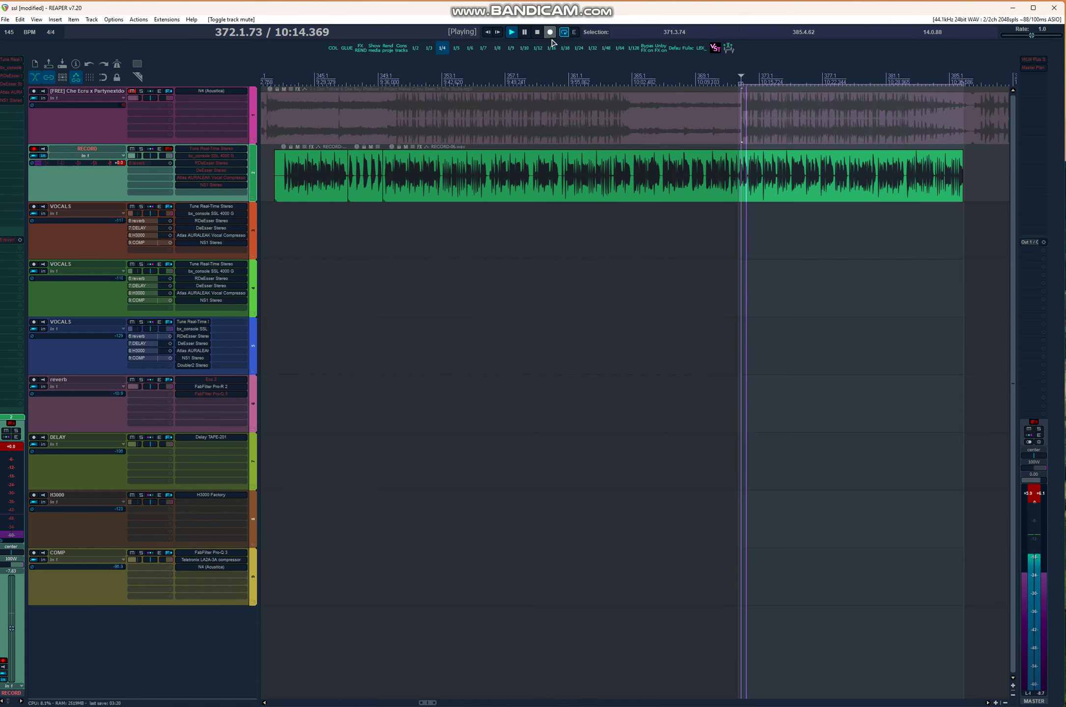
pyautogui.scroll(-2, 700, 174)
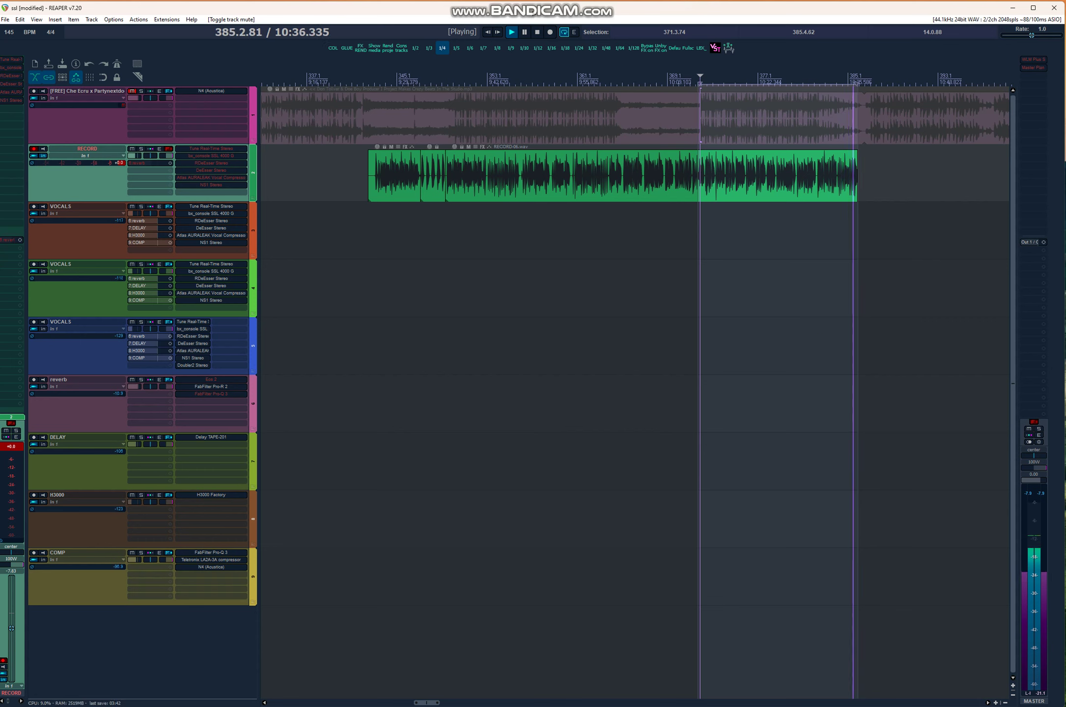
pyautogui.click(537, 32)
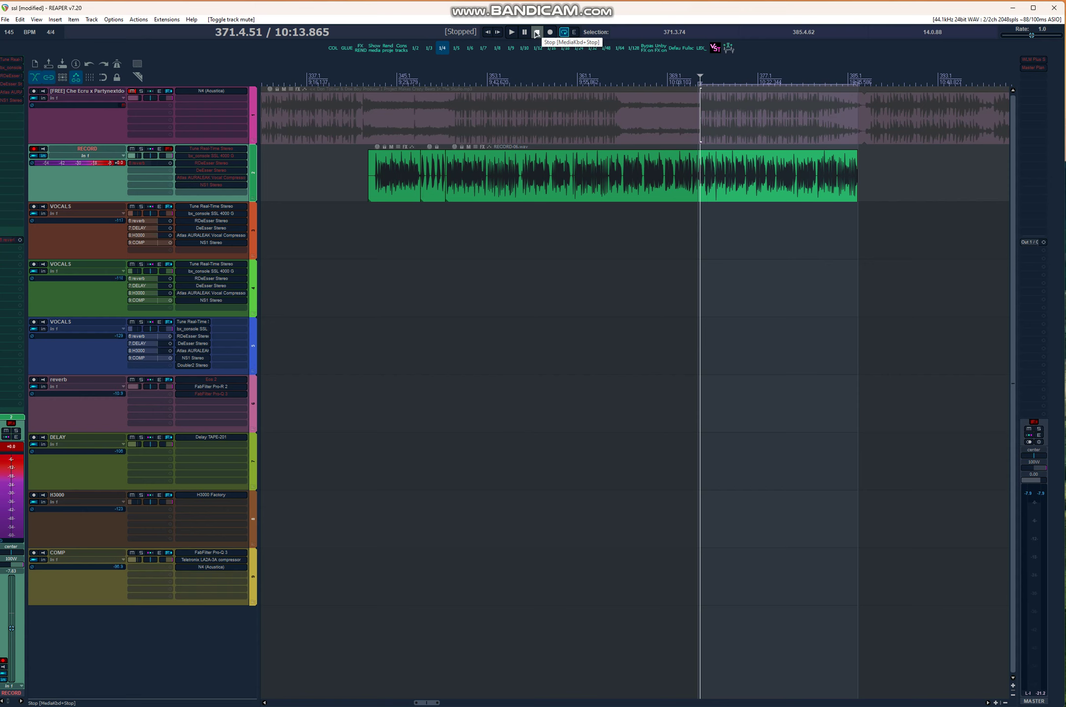
# Disable every plugin in the RECORD track's FX chain except Waves Tune Real-Time
pyautogui.click(167, 150)
pyautogui.moveTo(123, 32); pyautogui.dragTo(472, 336)
pyautogui.click(360, 404)
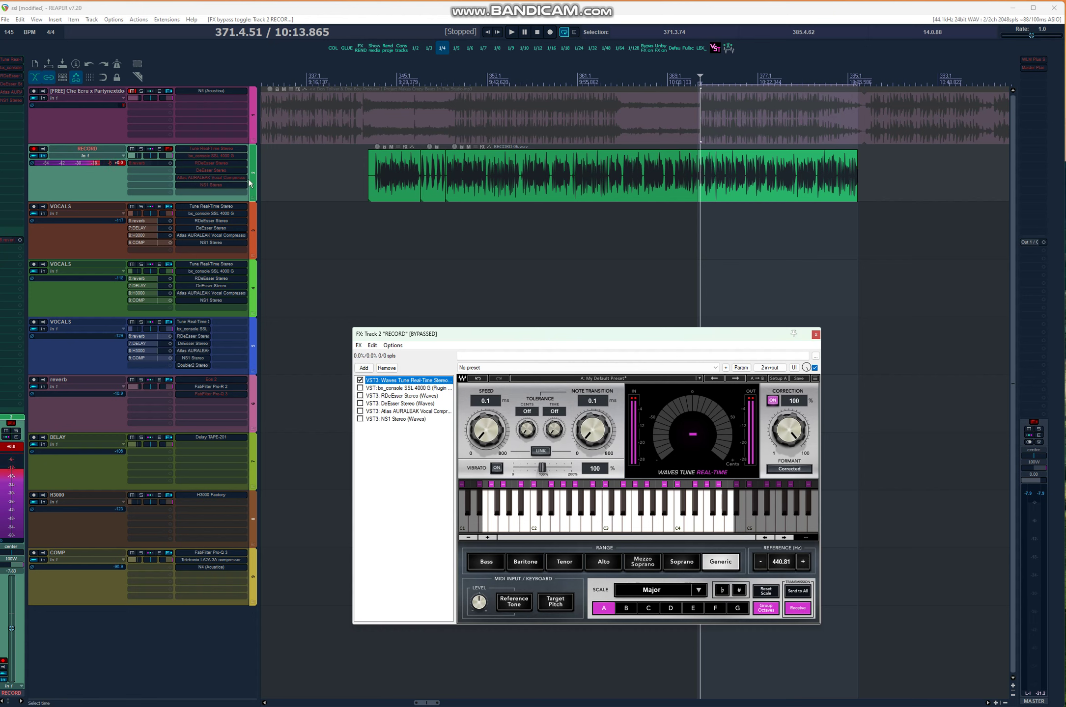
# Re-enable the RECORD track's FX chain during playback to audition the vocal with only Waves Tune Real-Time
pyautogui.click(512, 33)
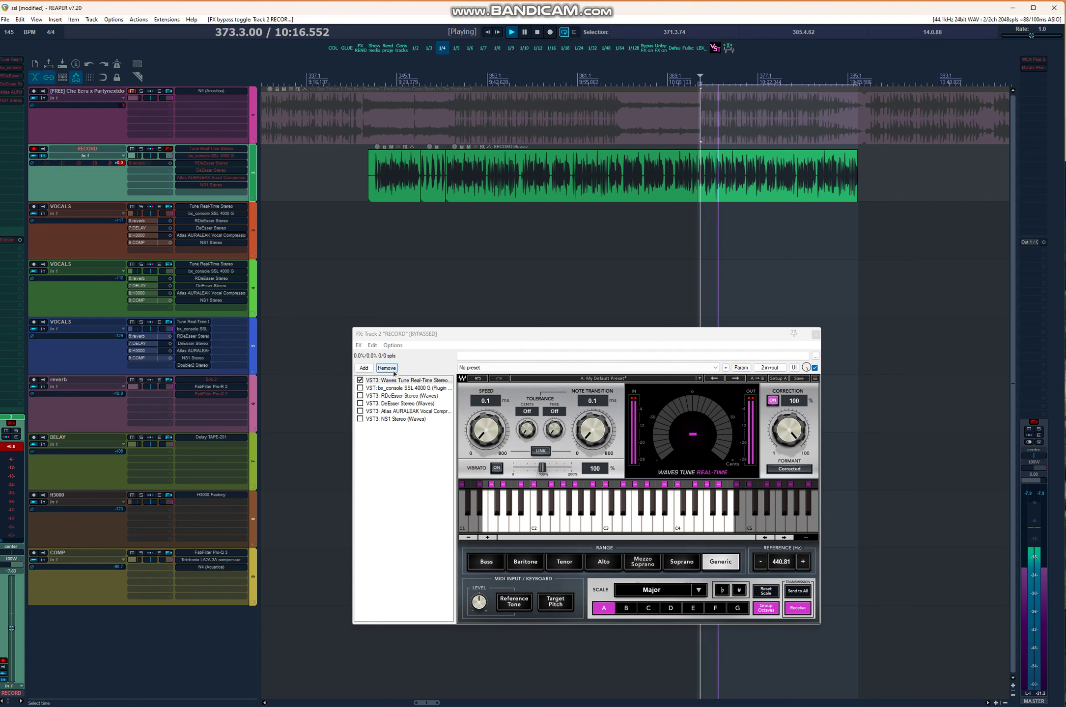
pyautogui.press('b')
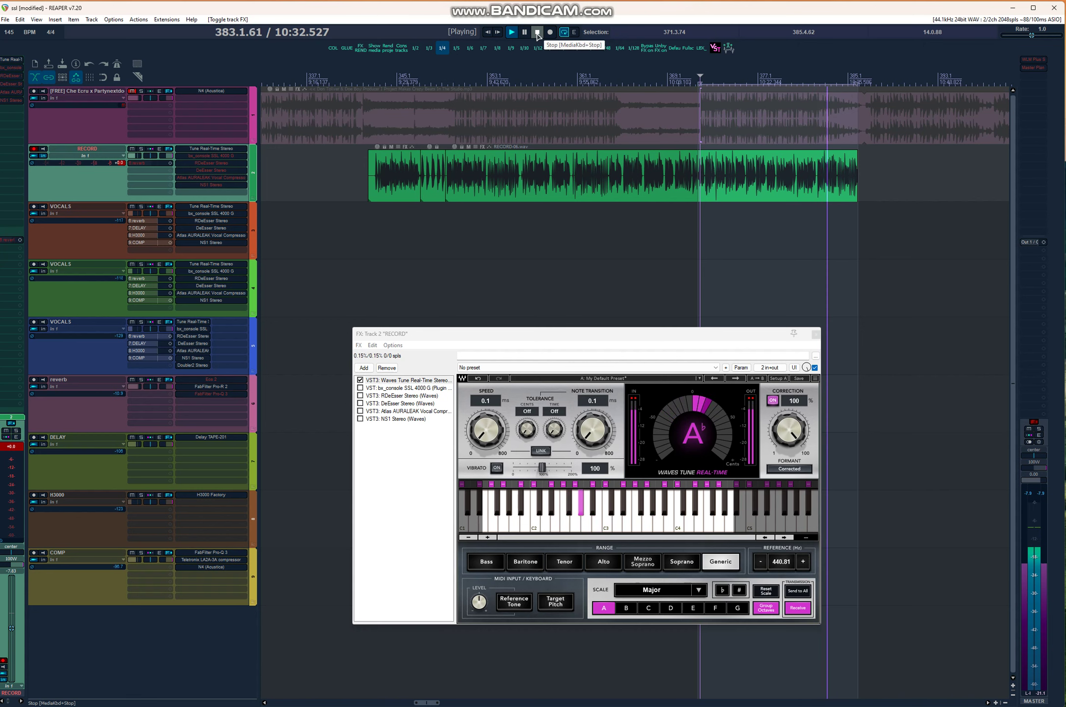
pyautogui.click(537, 32)
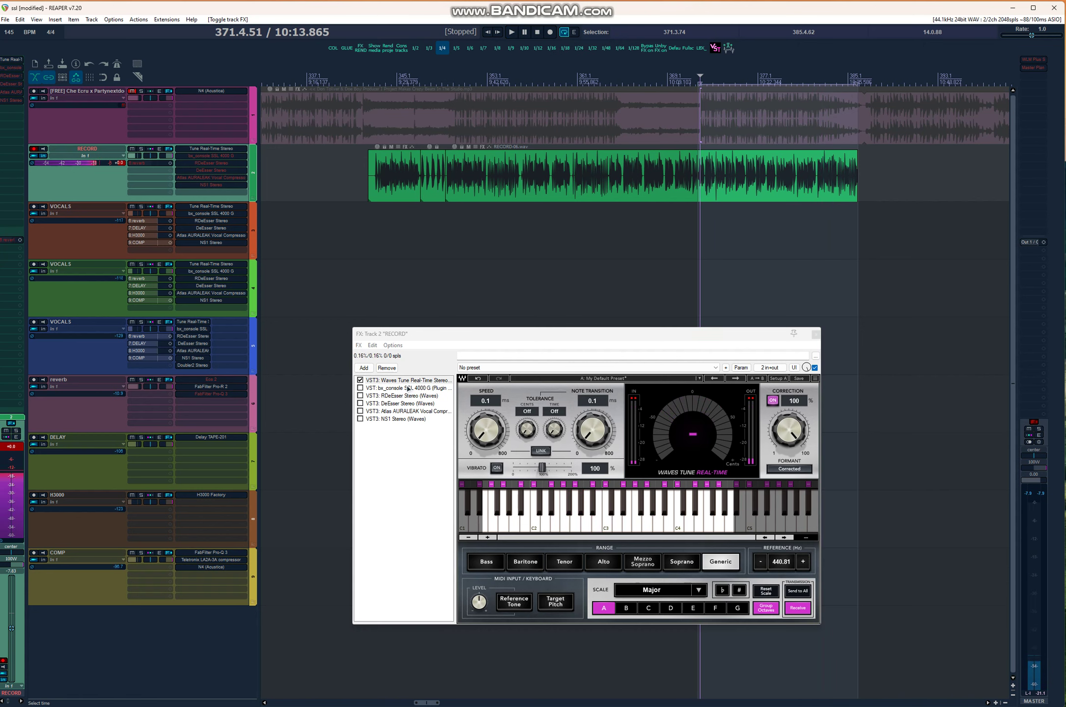
# Enable bx_console SSL 4000 G on the RECORD track and compare the looped vocal with and without it
pyautogui.click(407, 389)
pyautogui.click(360, 358)
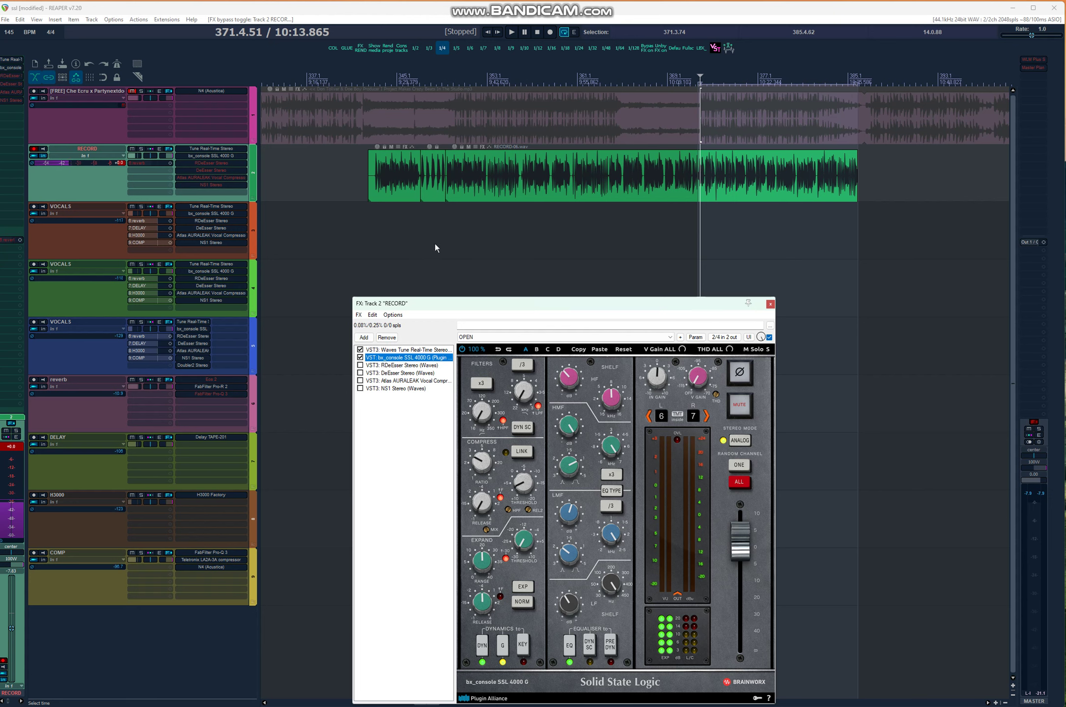
pyautogui.press('space')
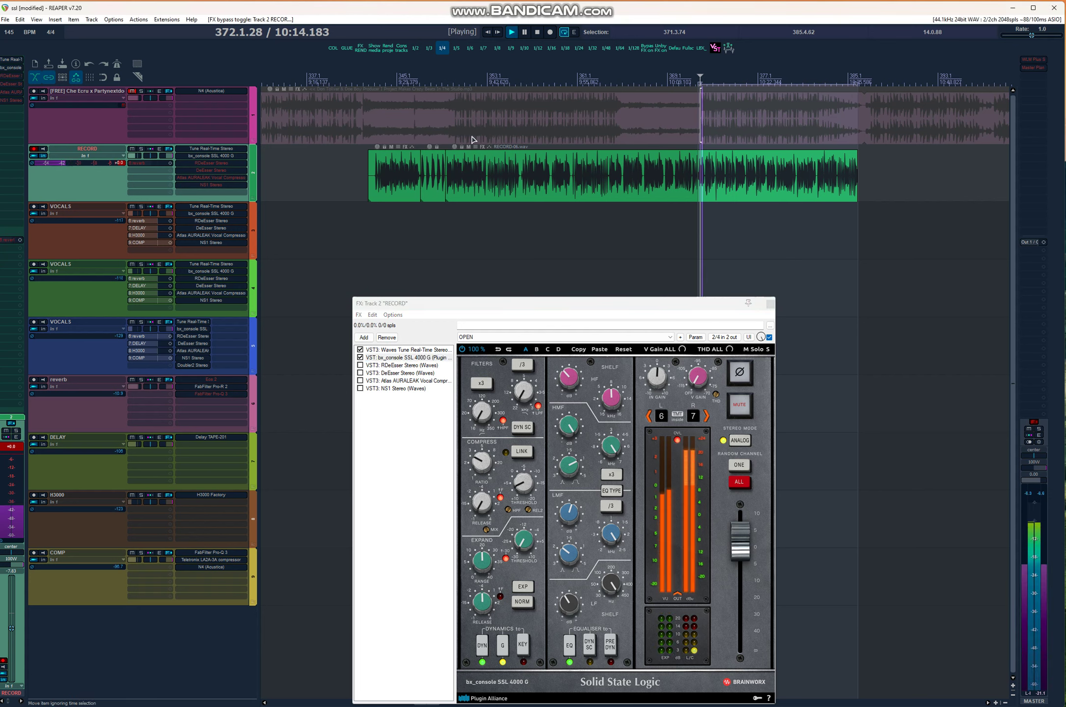
pyautogui.click(360, 358)
pyautogui.click(360, 358)
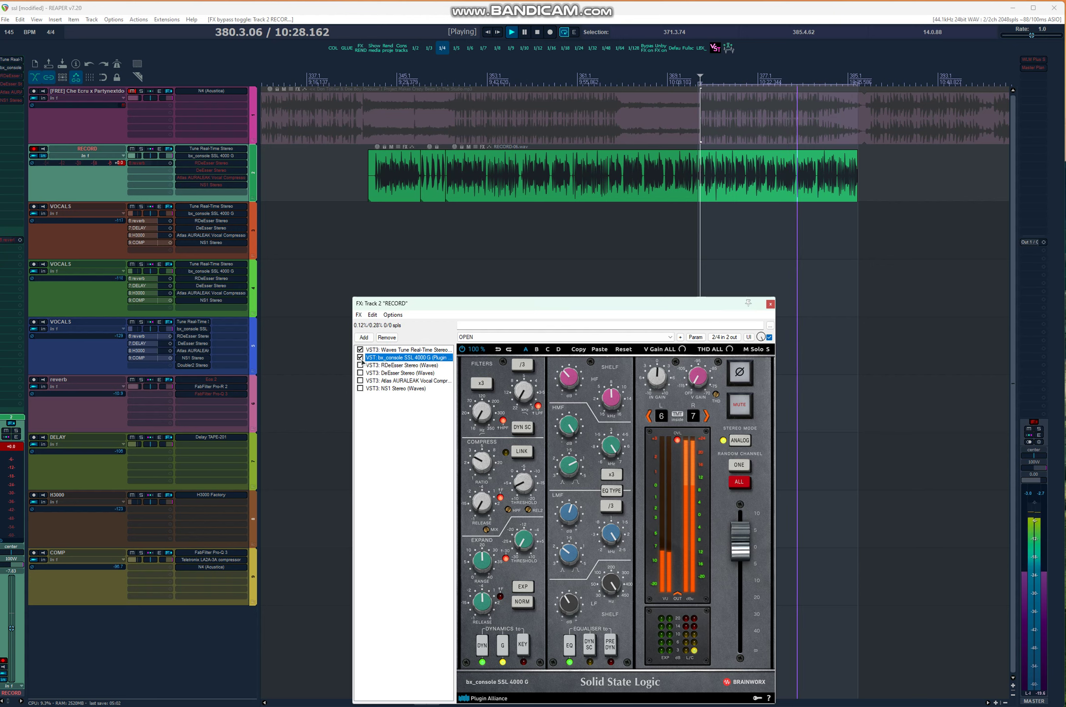
pyautogui.click(360, 357)
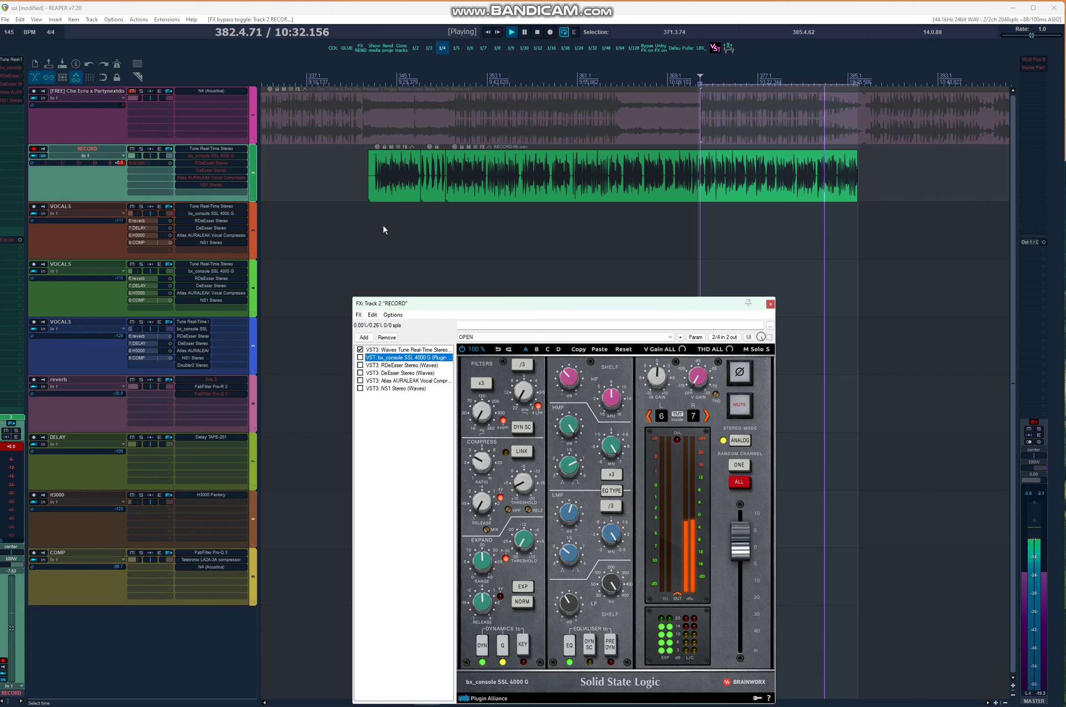
pyautogui.click(360, 358)
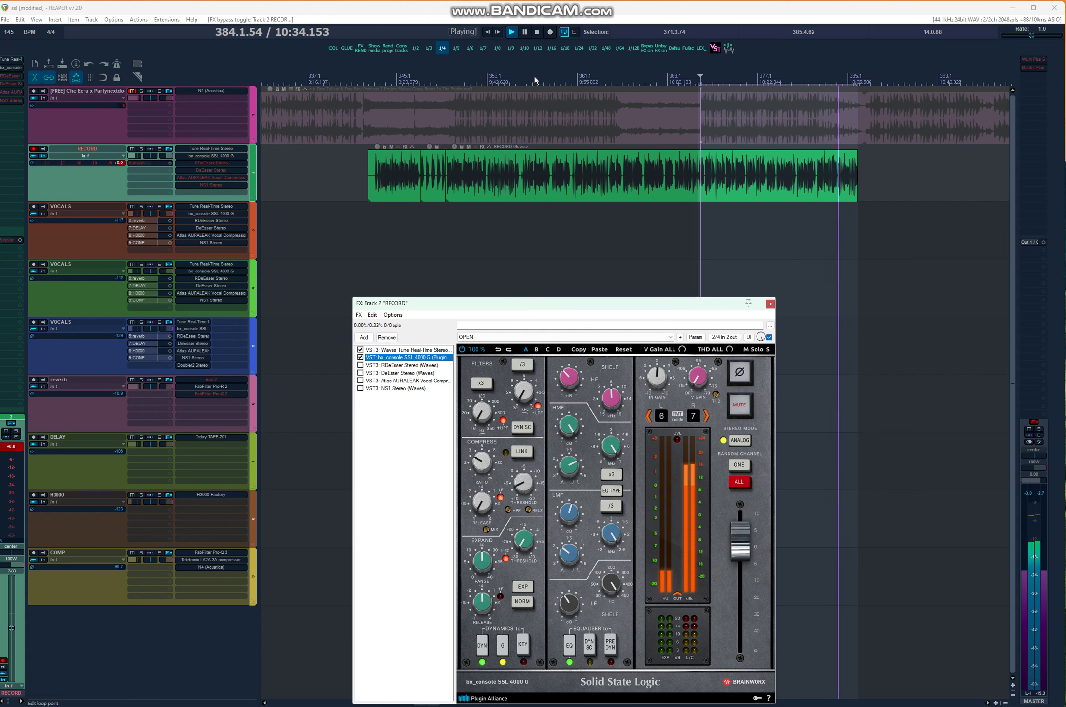
pyautogui.click(538, 32)
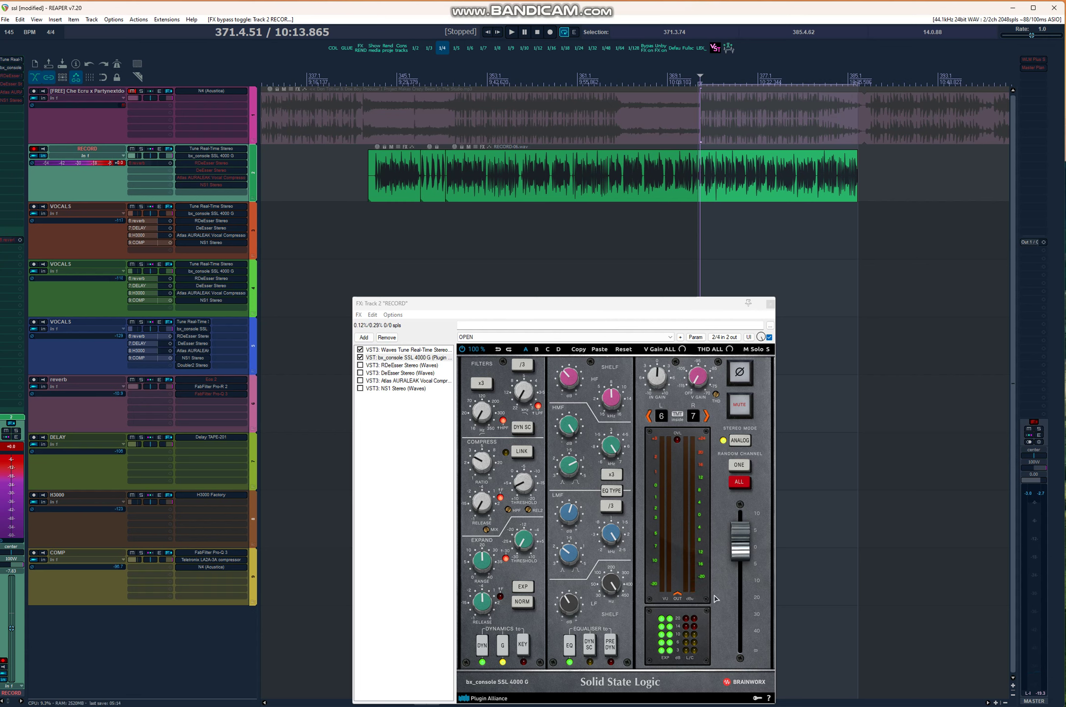
# Enable the RDeEsser plugin on the RECORD track and audition the looped vocal with it
pyautogui.click(360, 365)
pyautogui.click(385, 366)
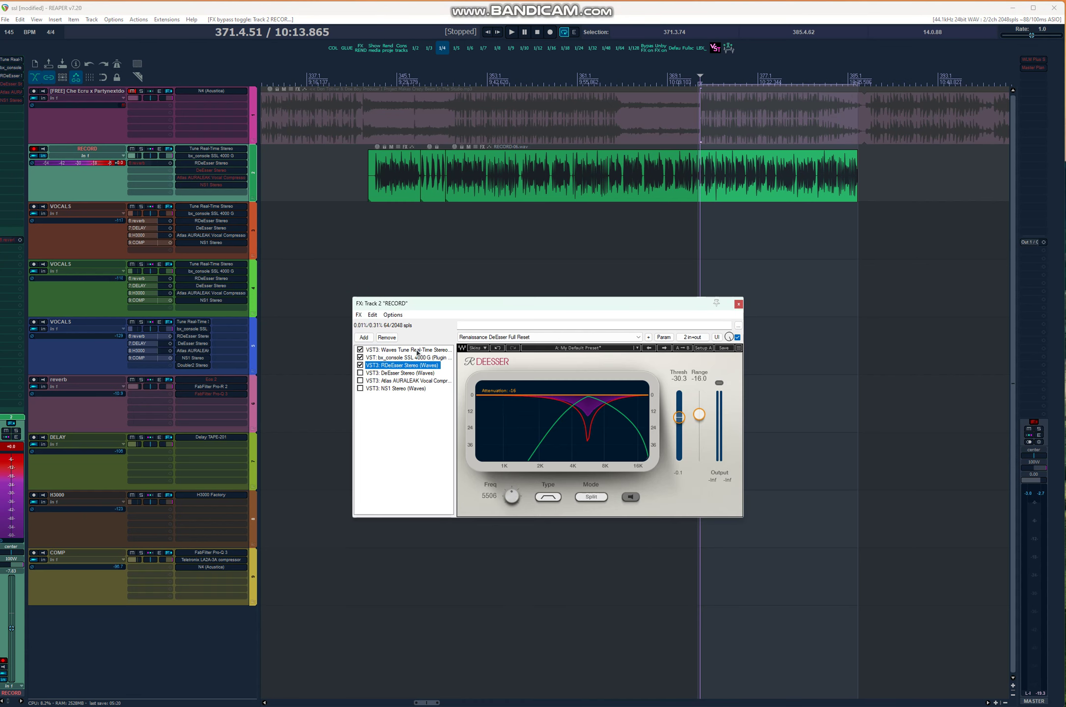
pyautogui.click(525, 32)
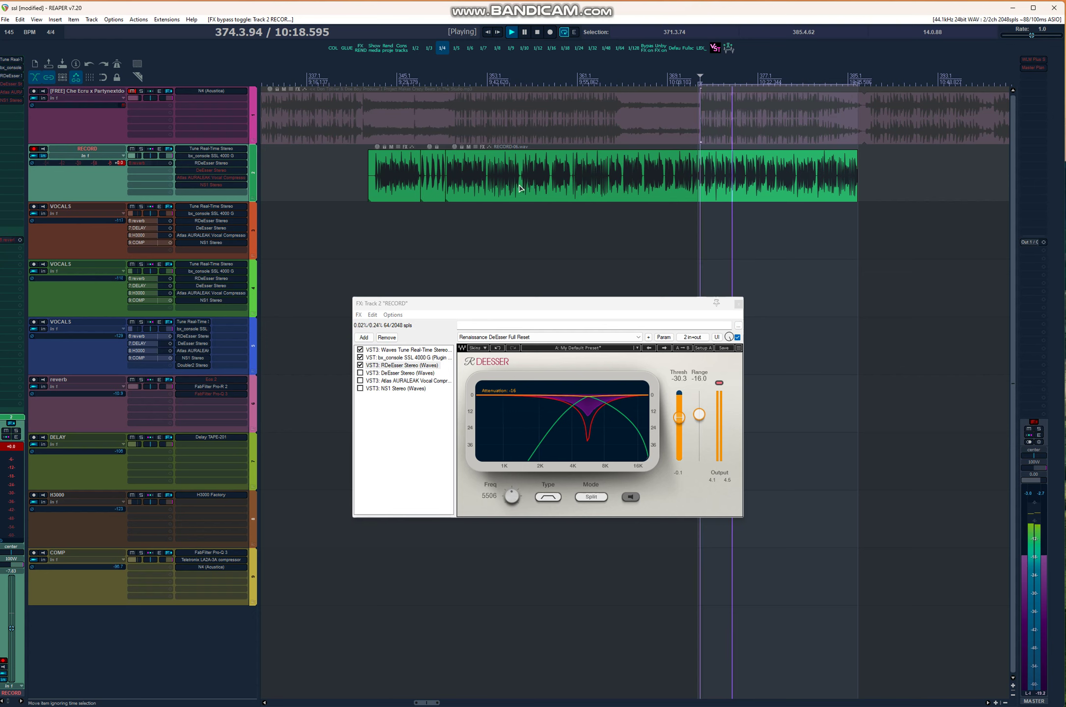
pyautogui.click(537, 32)
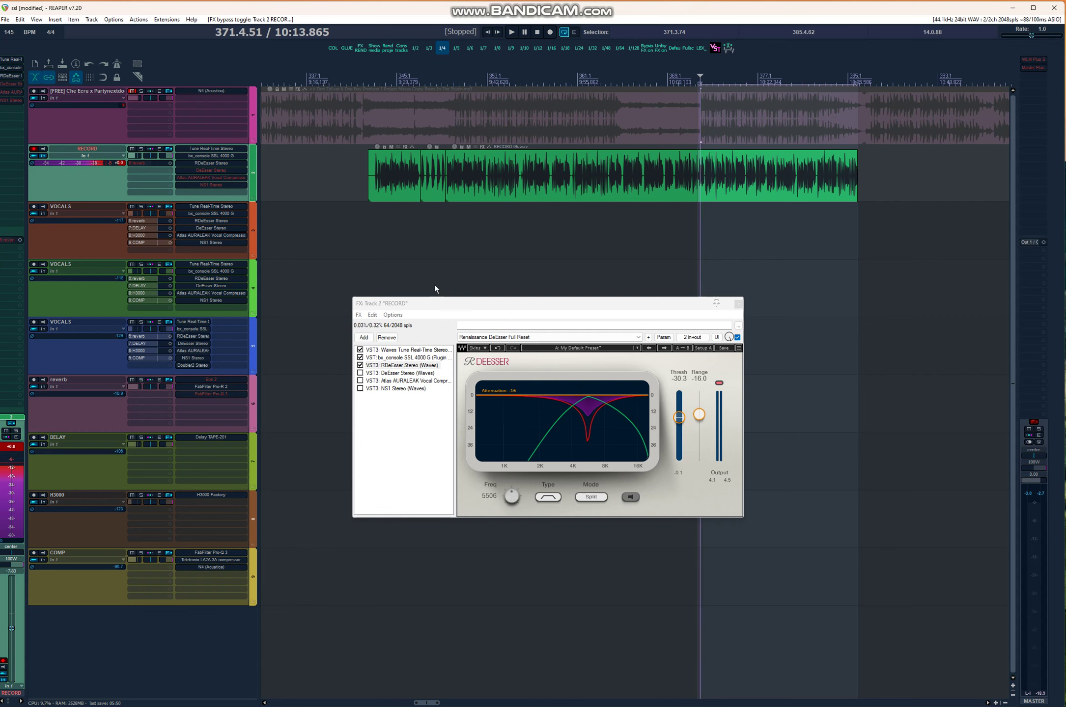
# Enable the Waves DeEsser on the RECORD track and audition the looped vocal through it
pyautogui.click(398, 373)
pyautogui.click(360, 372)
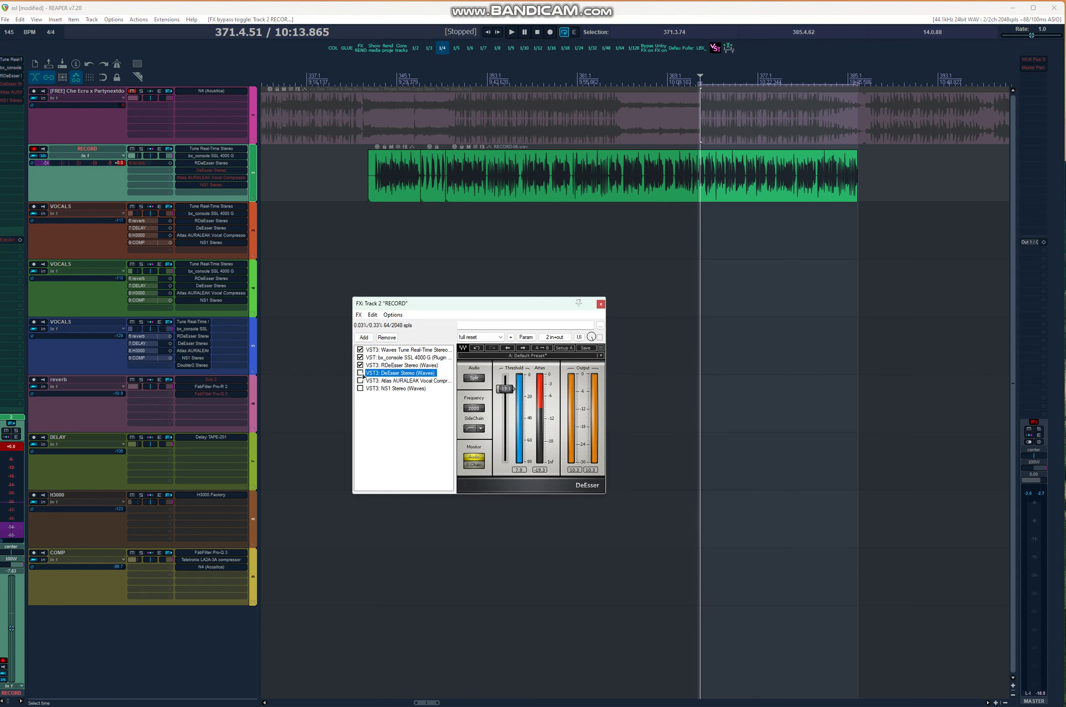
pyautogui.click(511, 32)
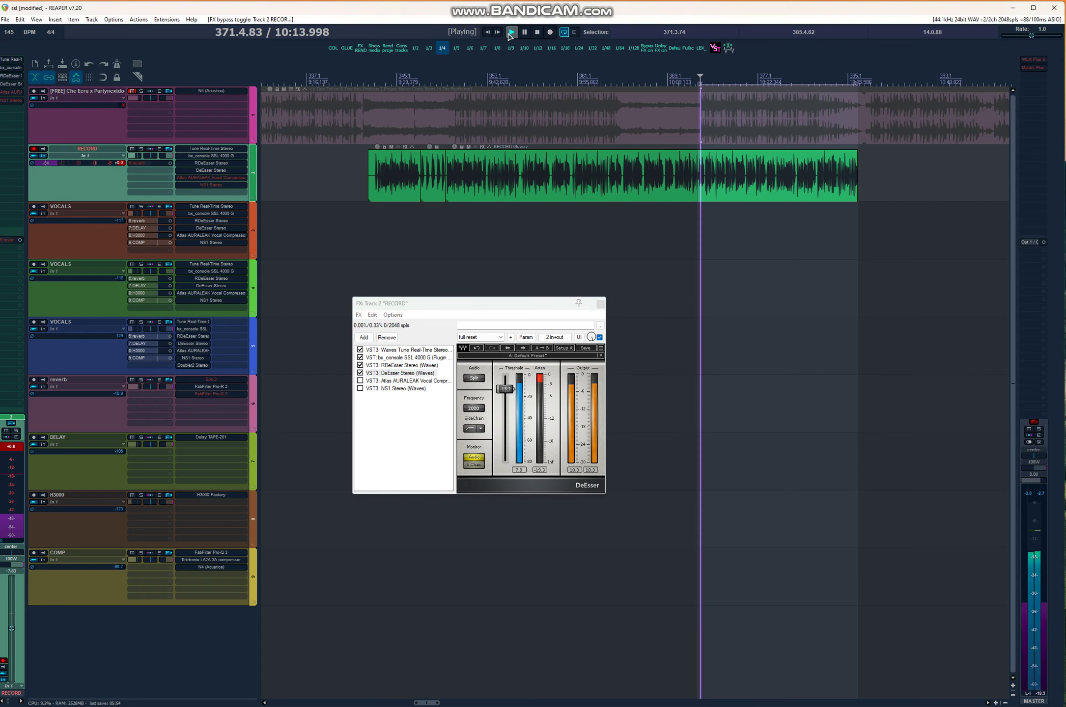
pyautogui.click(537, 32)
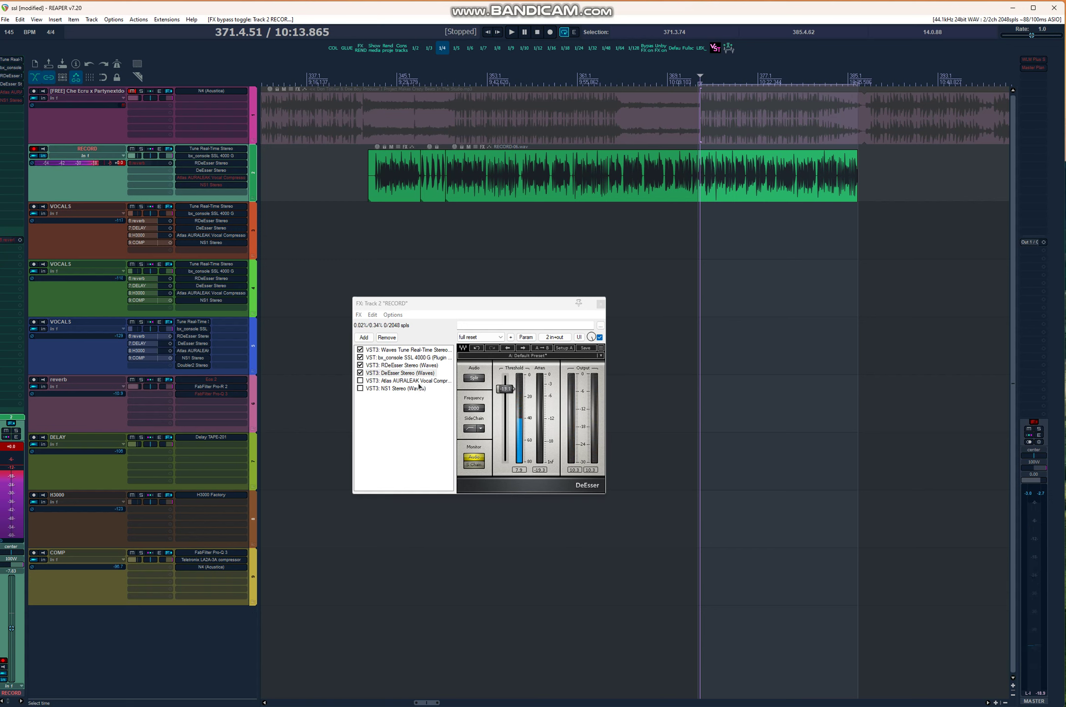
# Enable the Atlas AURALEAK Vocal Compressor, compare the looped vocal with it on and bypassed, and leave it enabled
pyautogui.click(373, 381)
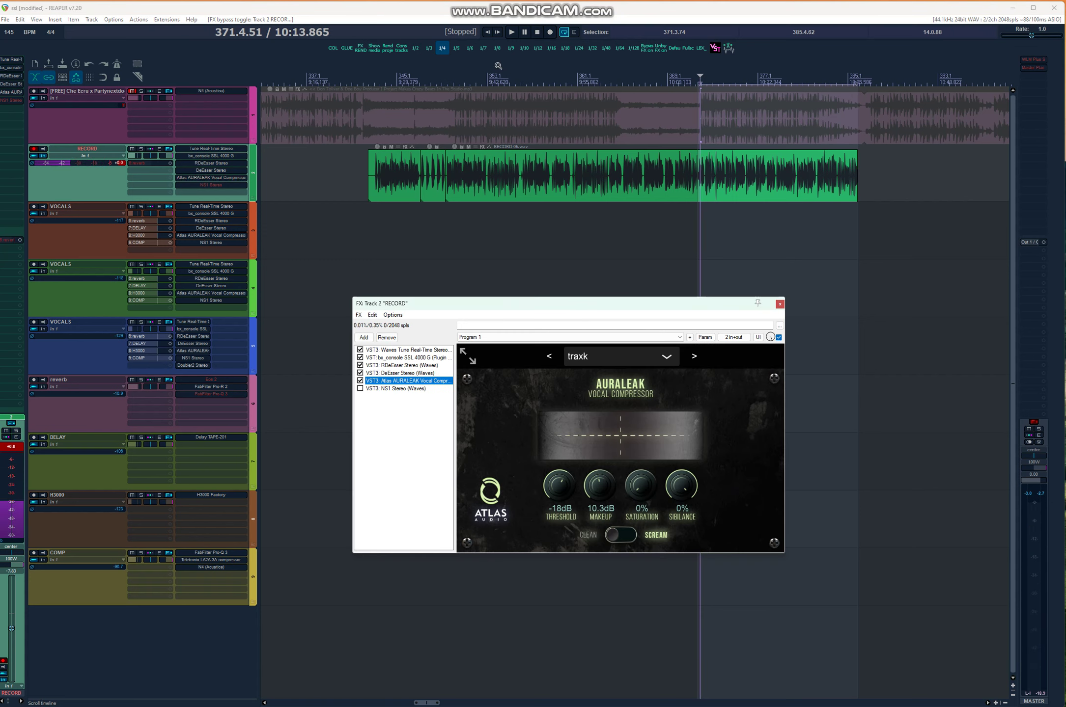
pyautogui.click(511, 33)
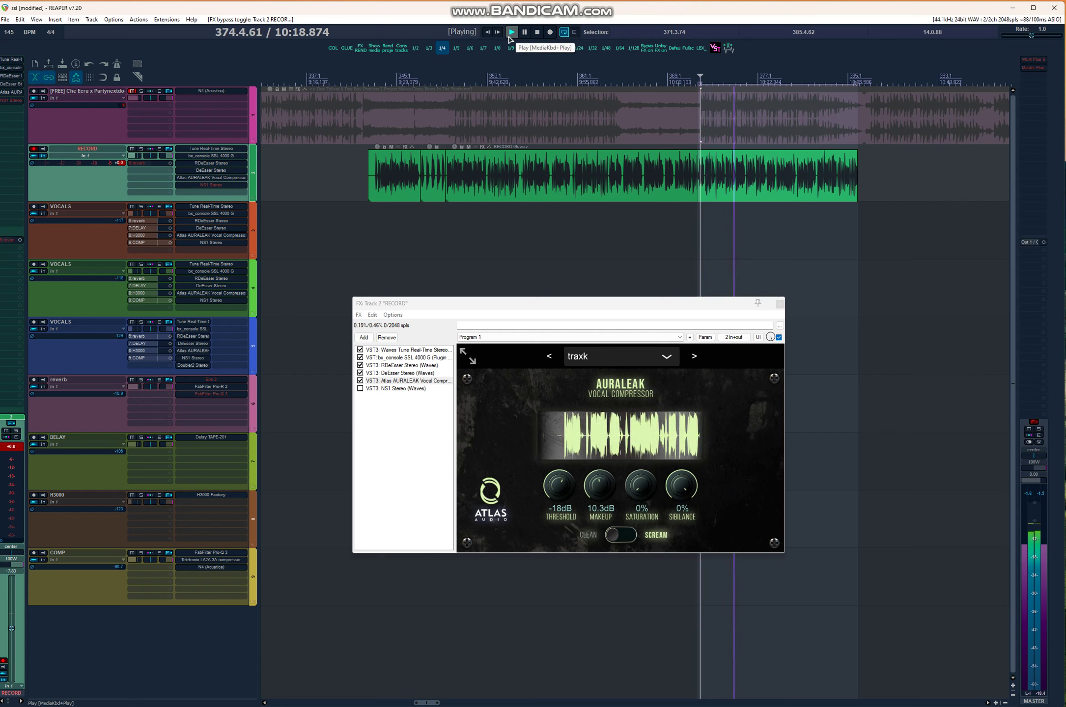
pyautogui.click(360, 381)
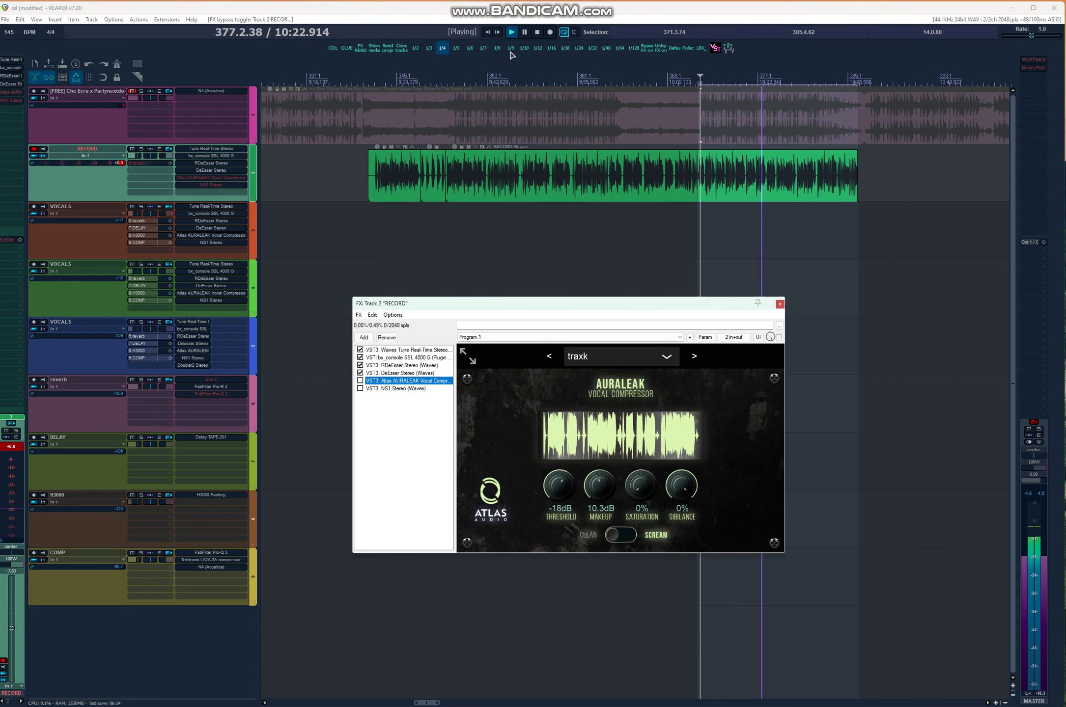
pyautogui.click(536, 33)
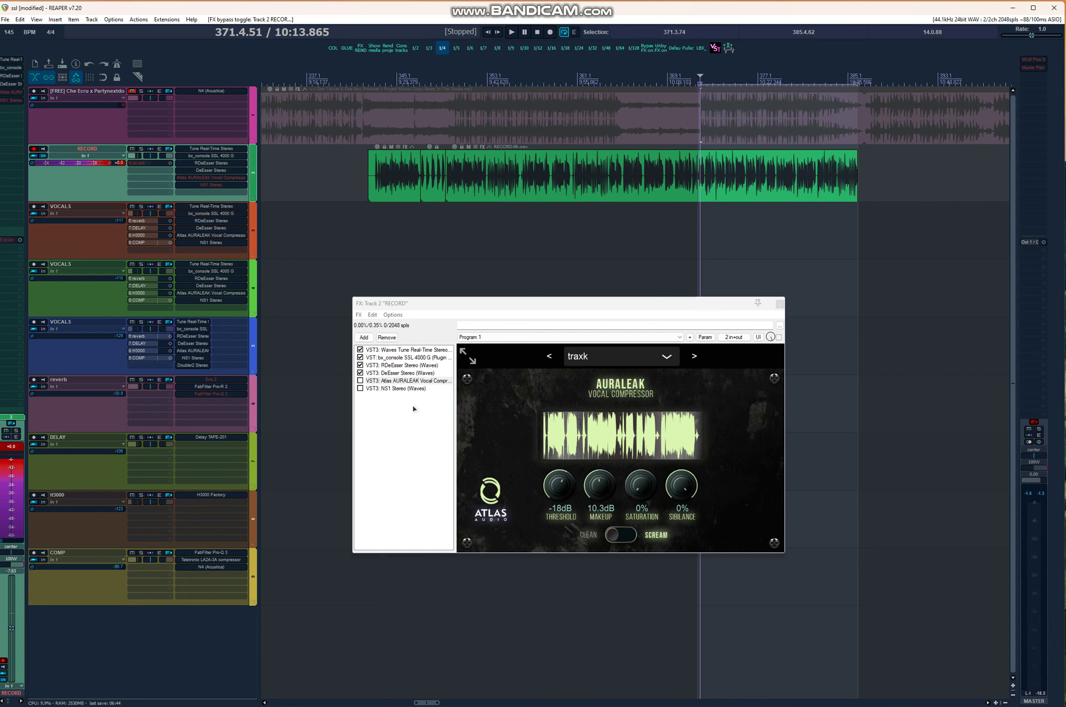
pyautogui.click(360, 381)
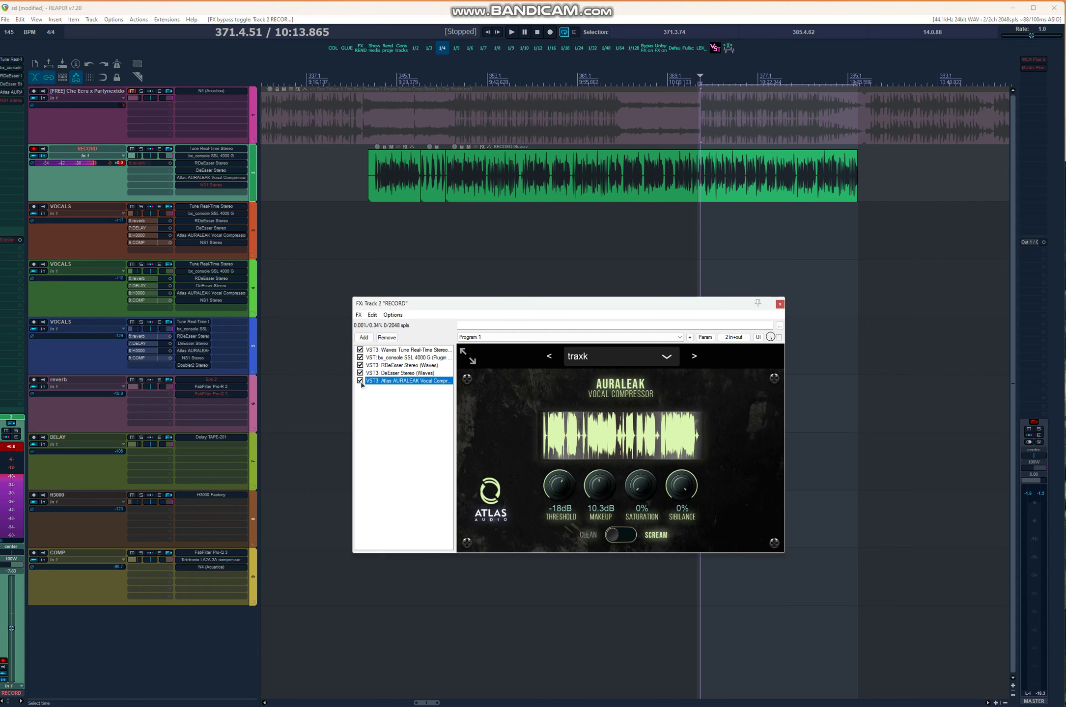
# Replay the looped vocal and toggle the AURALEAK compressor off and back on to compare the sound
pyautogui.click(512, 32)
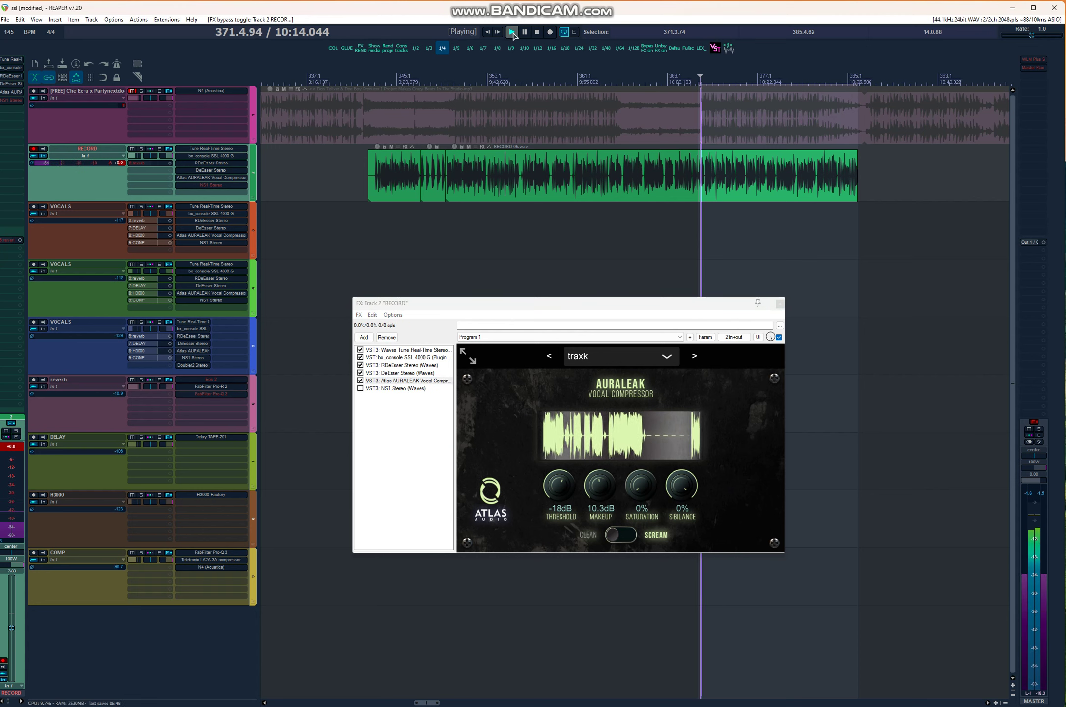
pyautogui.click(361, 382)
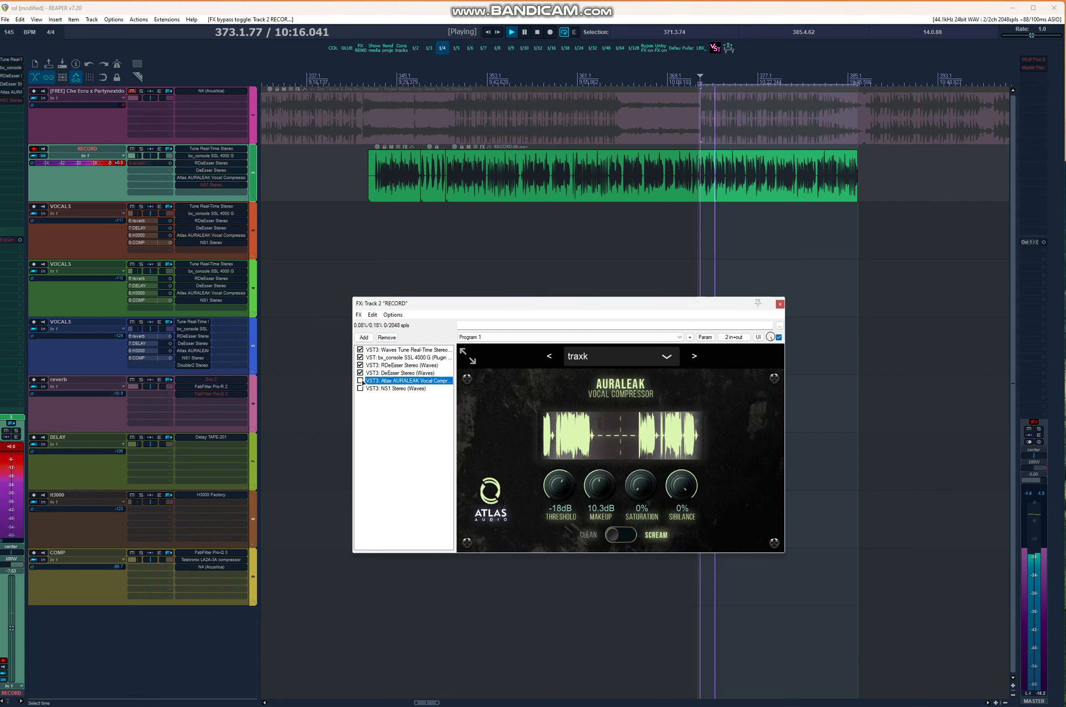
pyautogui.click(360, 381)
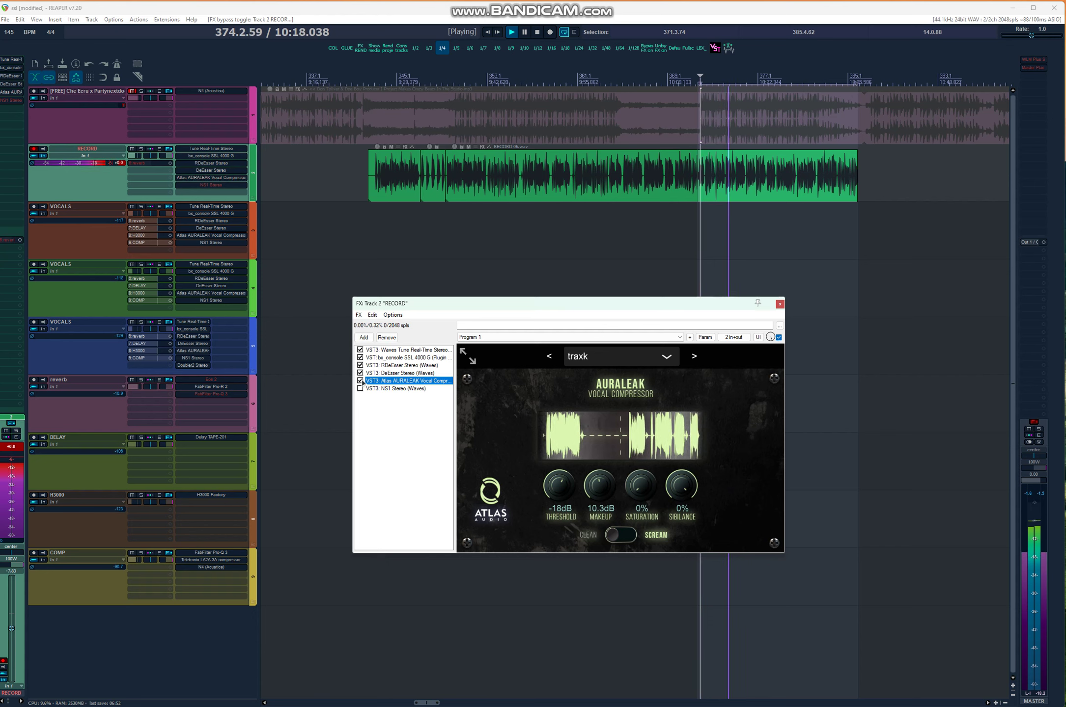
# Enable the Waves NS1 noise suppressor on the RECORD track, show its controls and stop playback
pyautogui.click(360, 388)
pyautogui.click(389, 388)
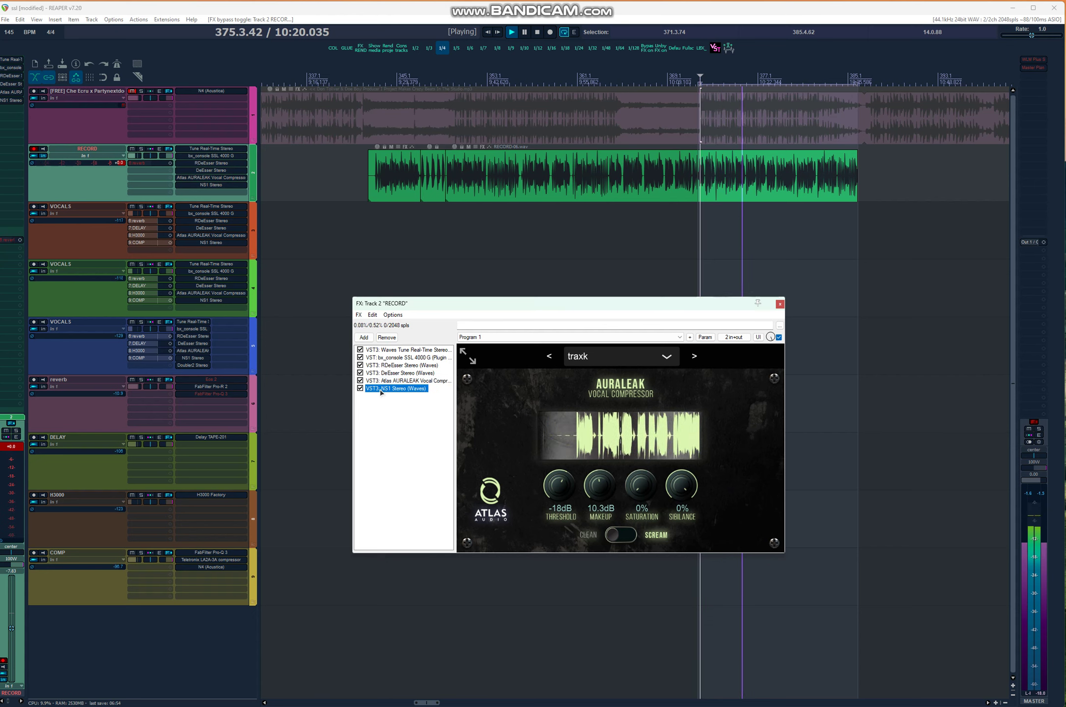
pyautogui.click(536, 34)
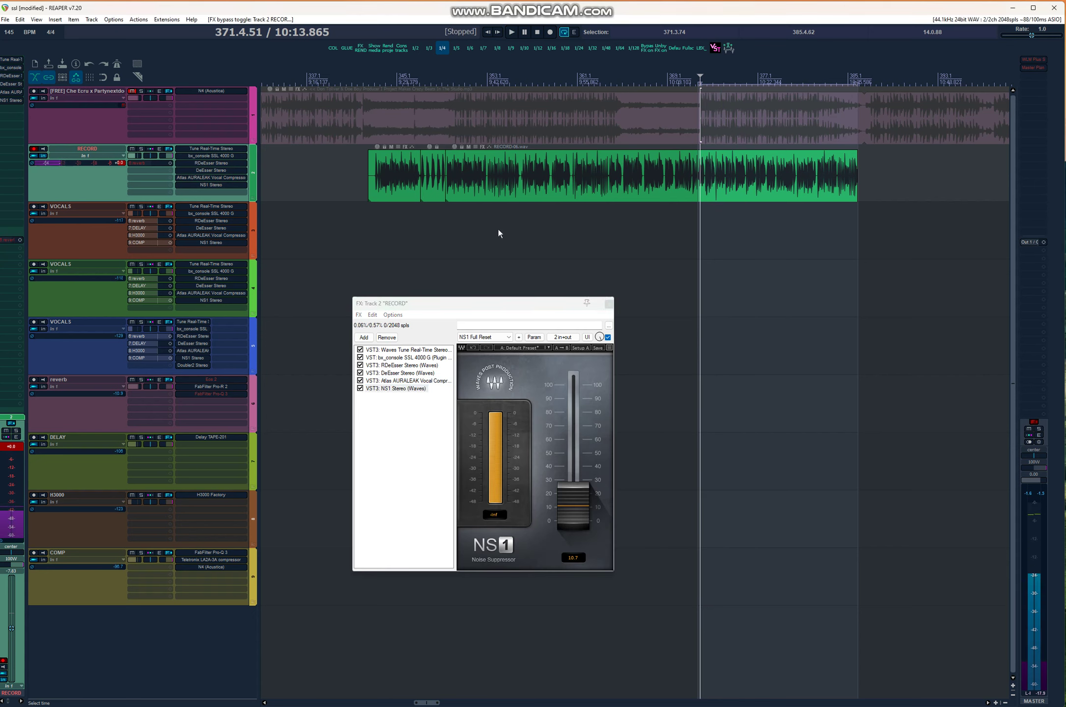
pyautogui.click(388, 392)
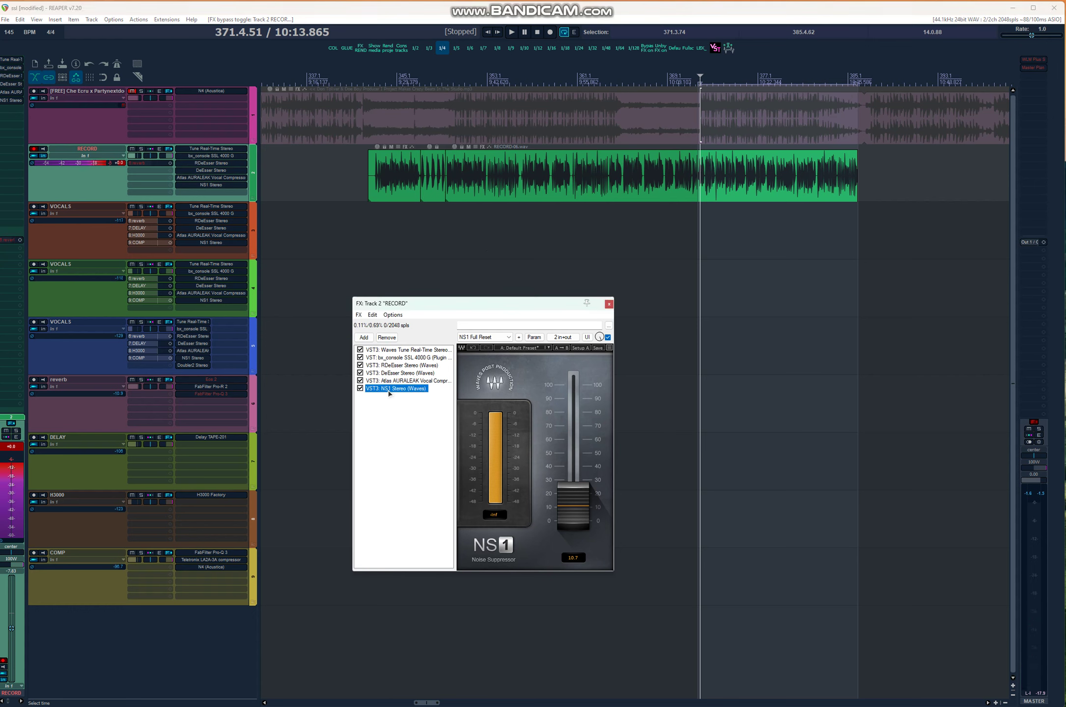
pyautogui.click(574, 506)
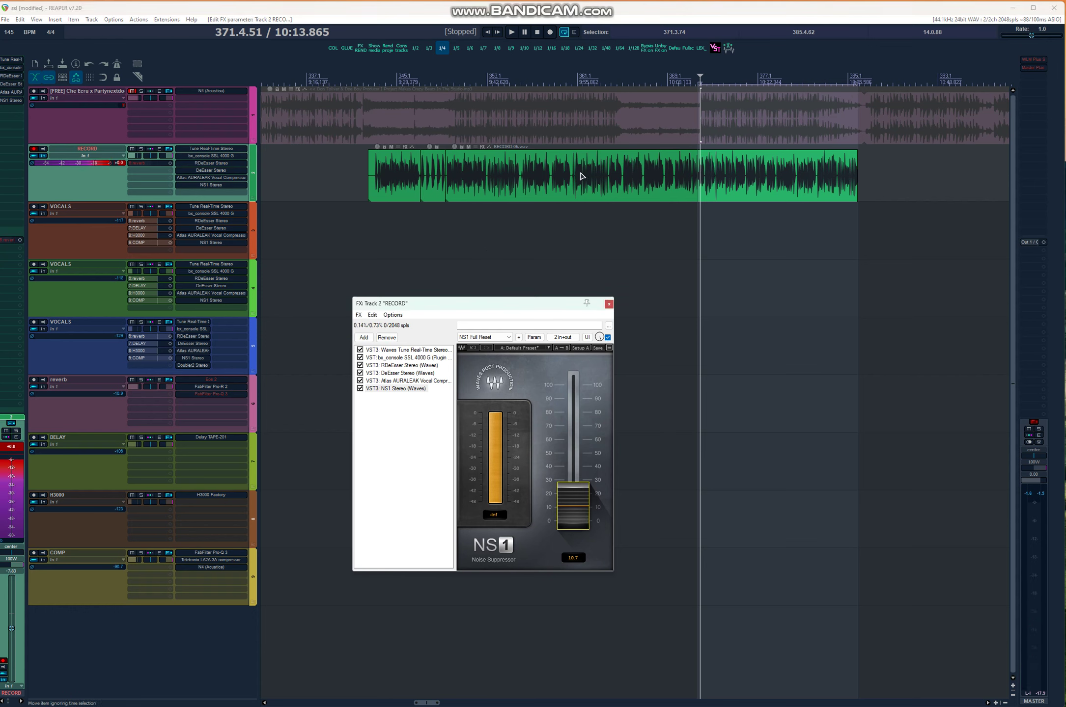
# Audition the looped vocal with the NS1 suppression raised to 100, and bring it back down to 10.2
pyautogui.click(513, 32)
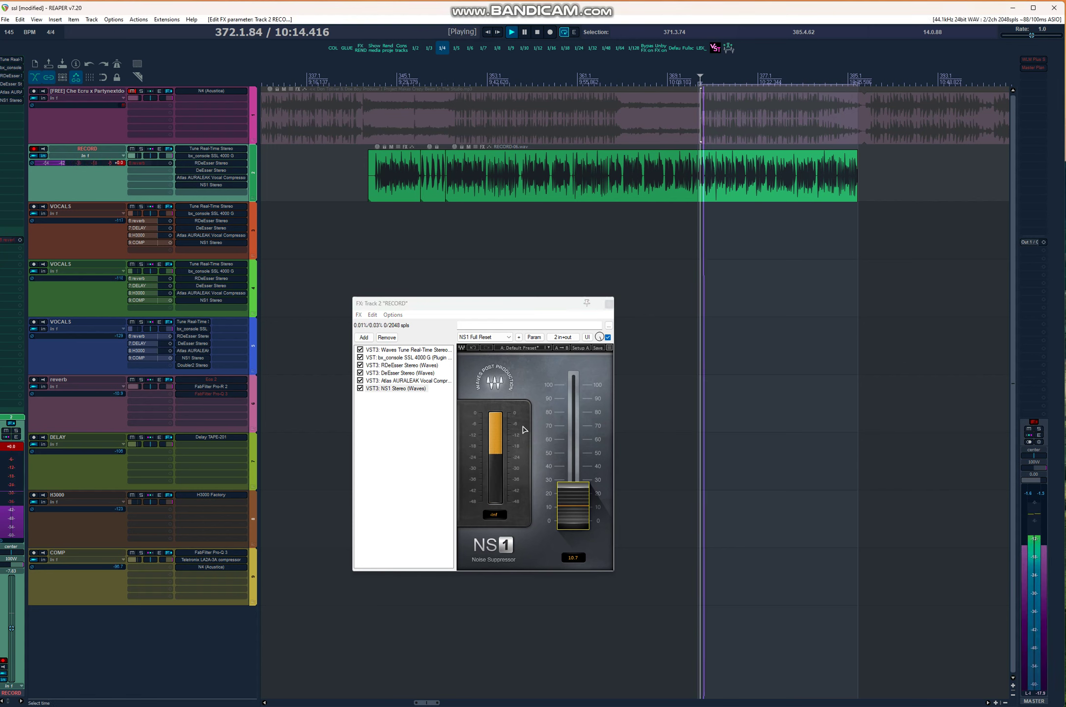
pyautogui.moveTo(573, 490); pyautogui.dragTo(575, 385)
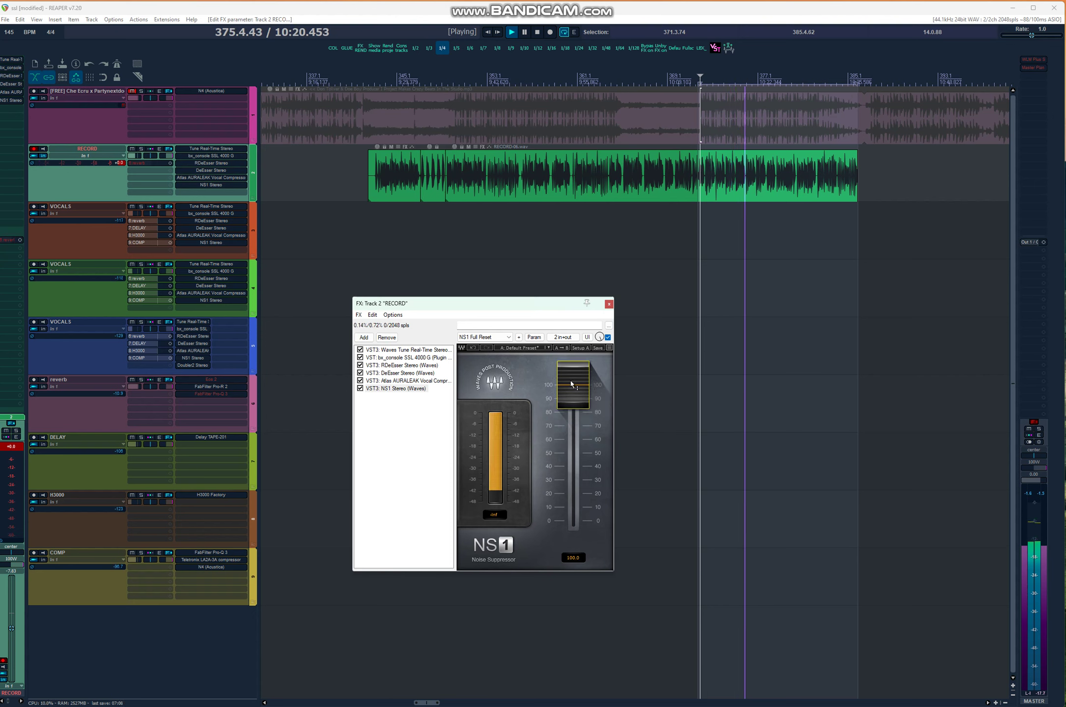
pyautogui.moveTo(572, 382); pyautogui.dragTo(574, 506)
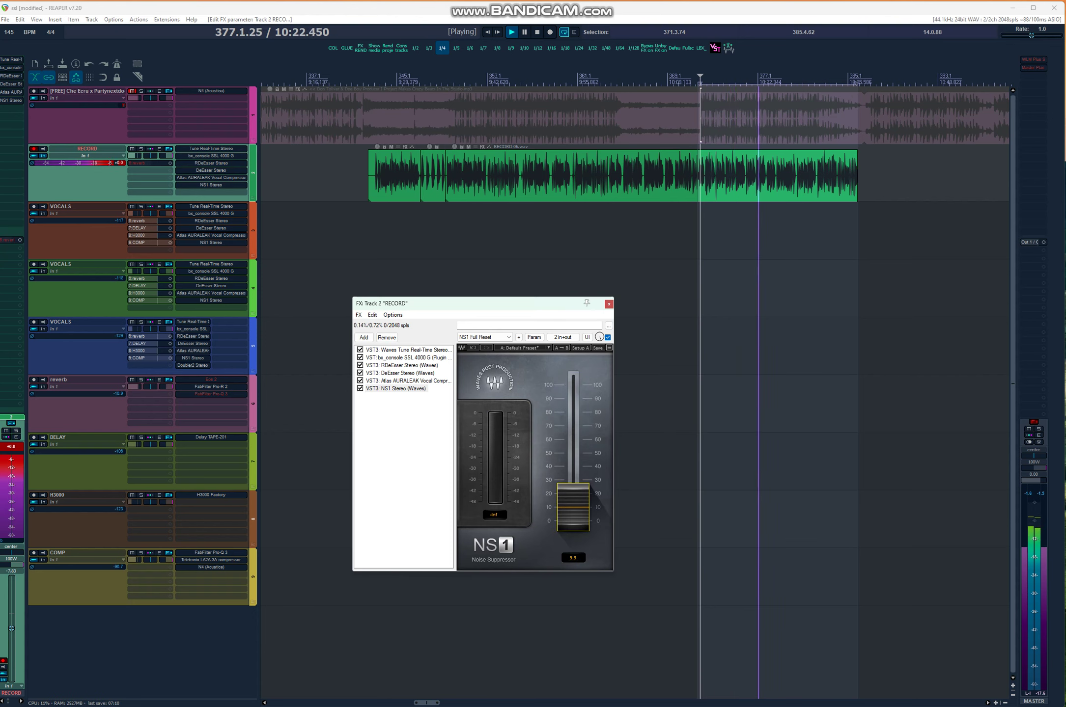
pyautogui.click(537, 32)
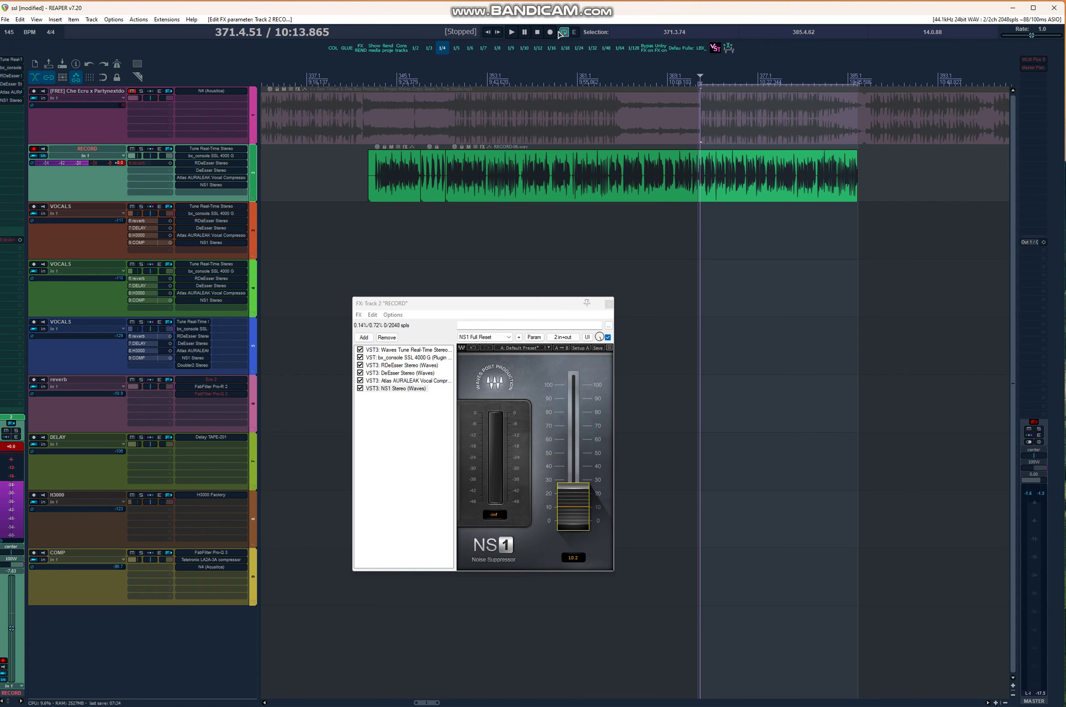
# Unmute the beat track during loop playback to hear the processed vocal over it, and close the RECORD effects window
pyautogui.click(512, 32)
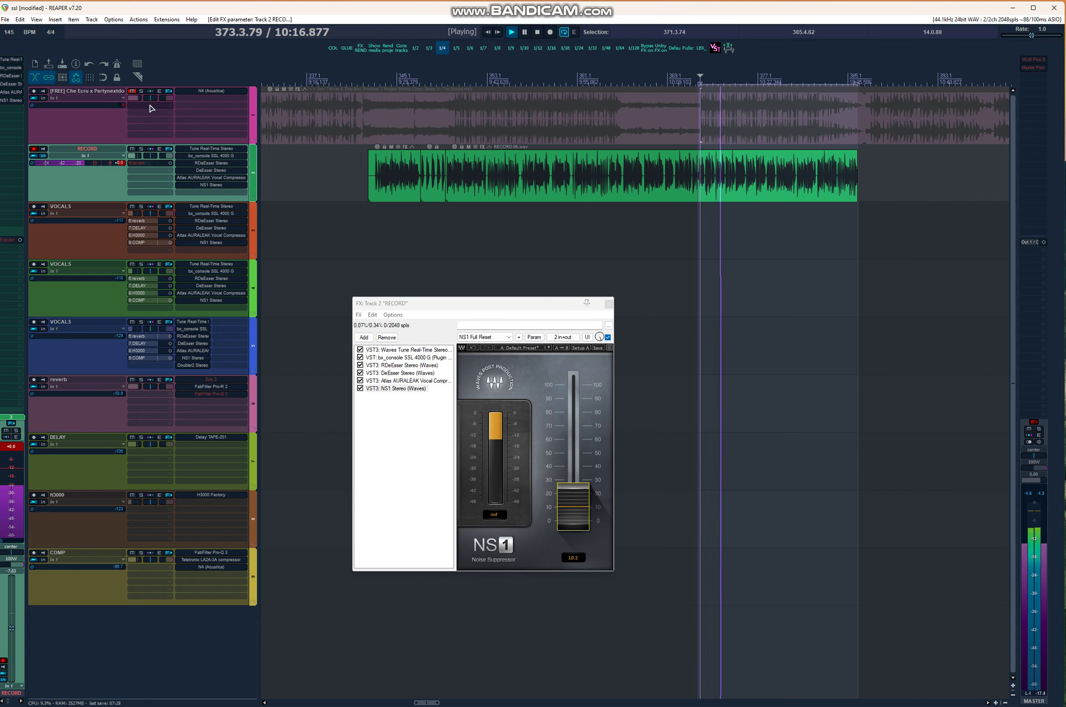
pyautogui.click(132, 92)
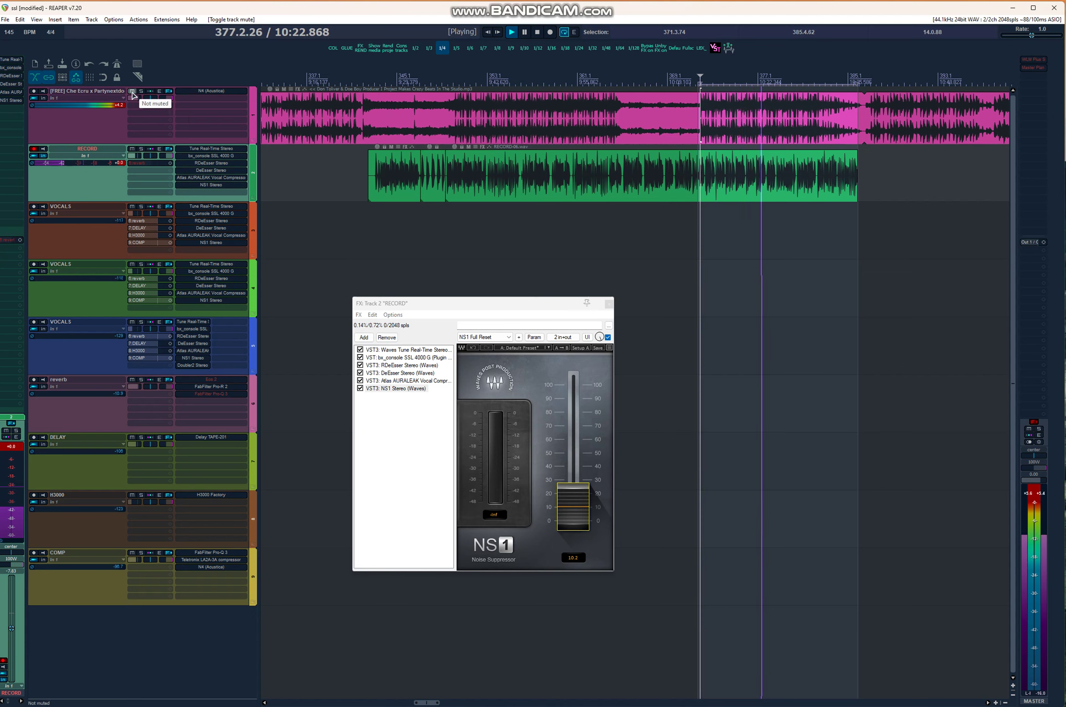
pyautogui.click(536, 33)
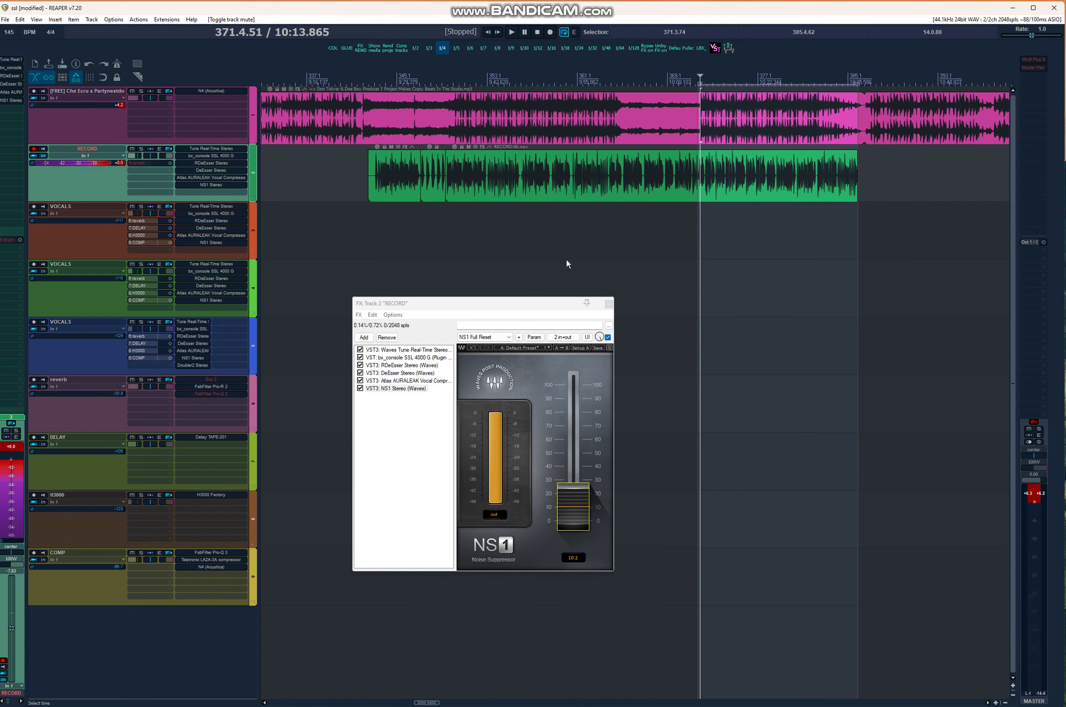
pyautogui.click(609, 304)
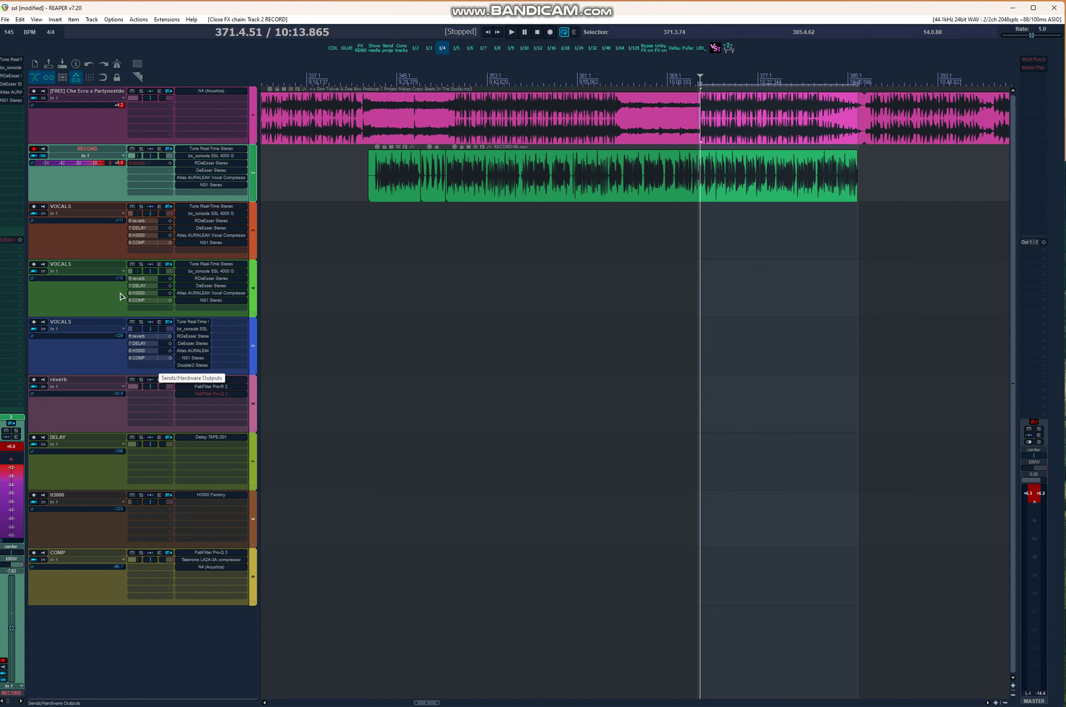
# Delete the two short clips at the start of the RECORD track and extend the remaining clip's start back over the gap
pyautogui.click(517, 176)
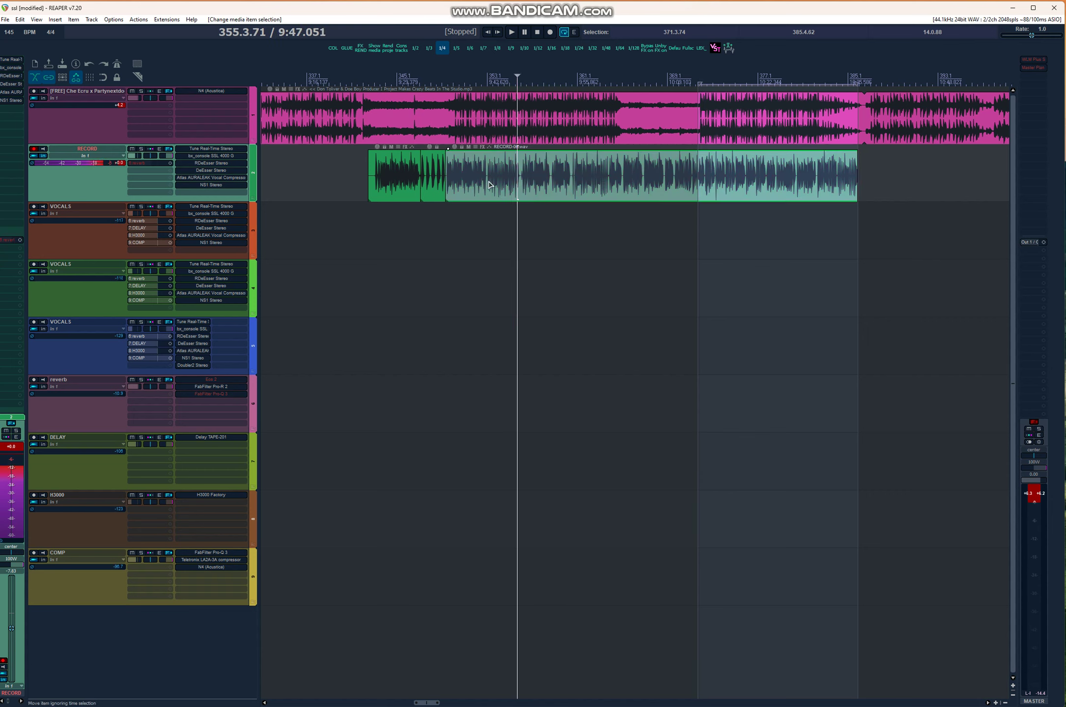
pyautogui.click(403, 177)
pyautogui.click(427, 179)
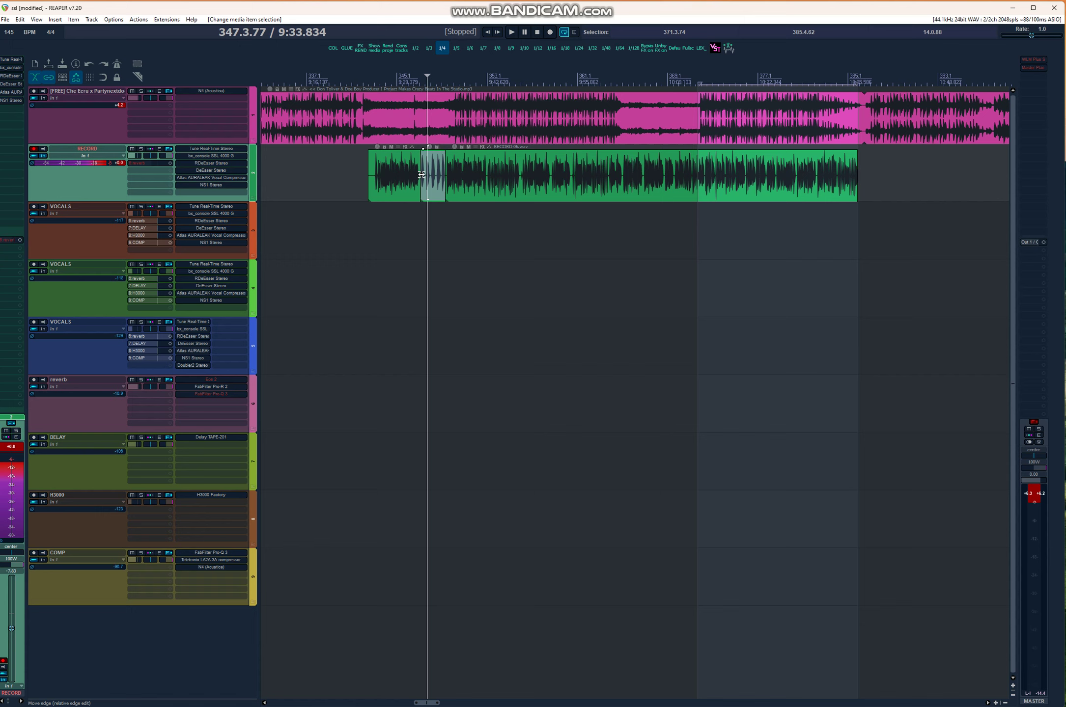
pyautogui.press('Delete')
pyautogui.click(393, 176)
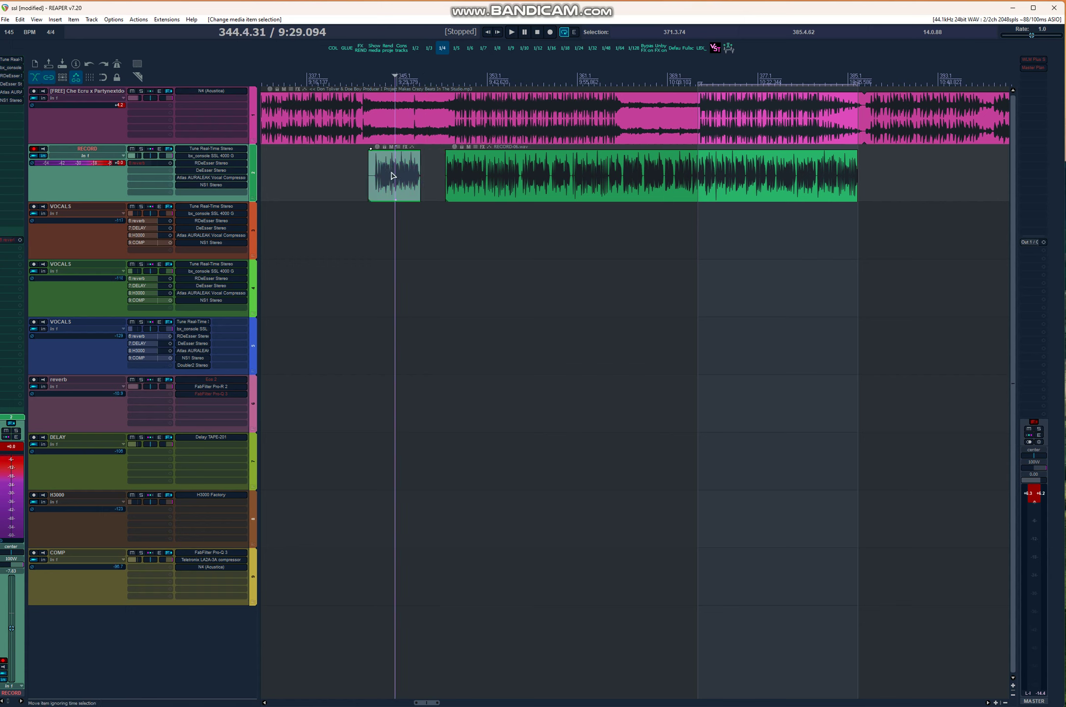
pyautogui.press('Delete')
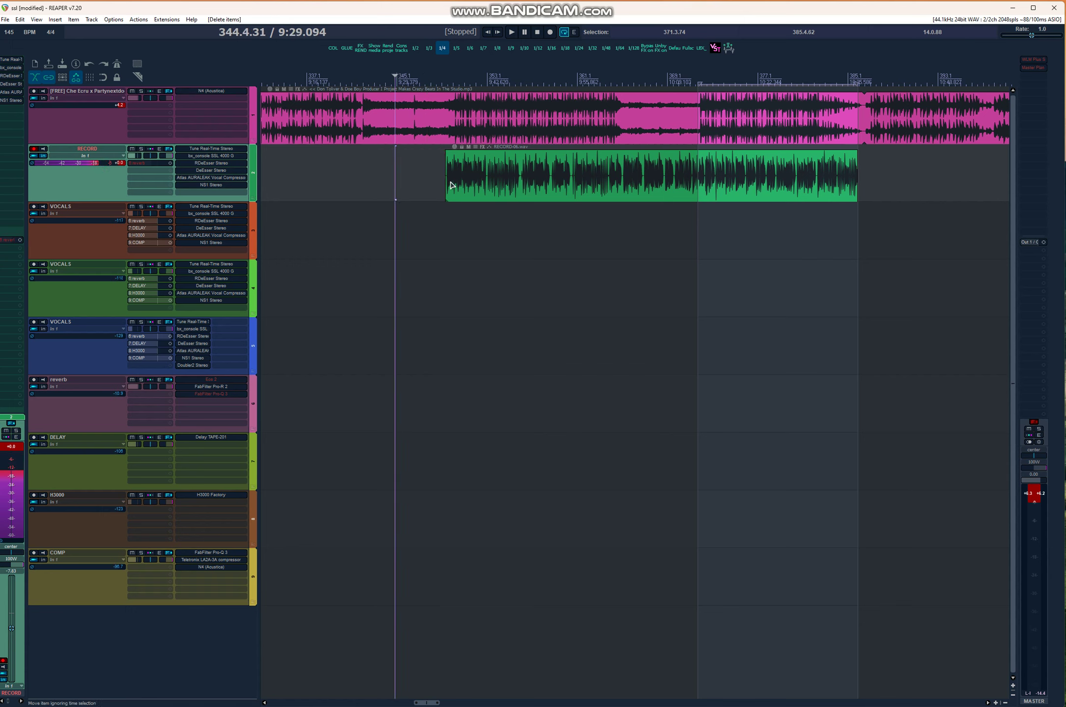
pyautogui.moveTo(446, 189); pyautogui.dragTo(374, 197)
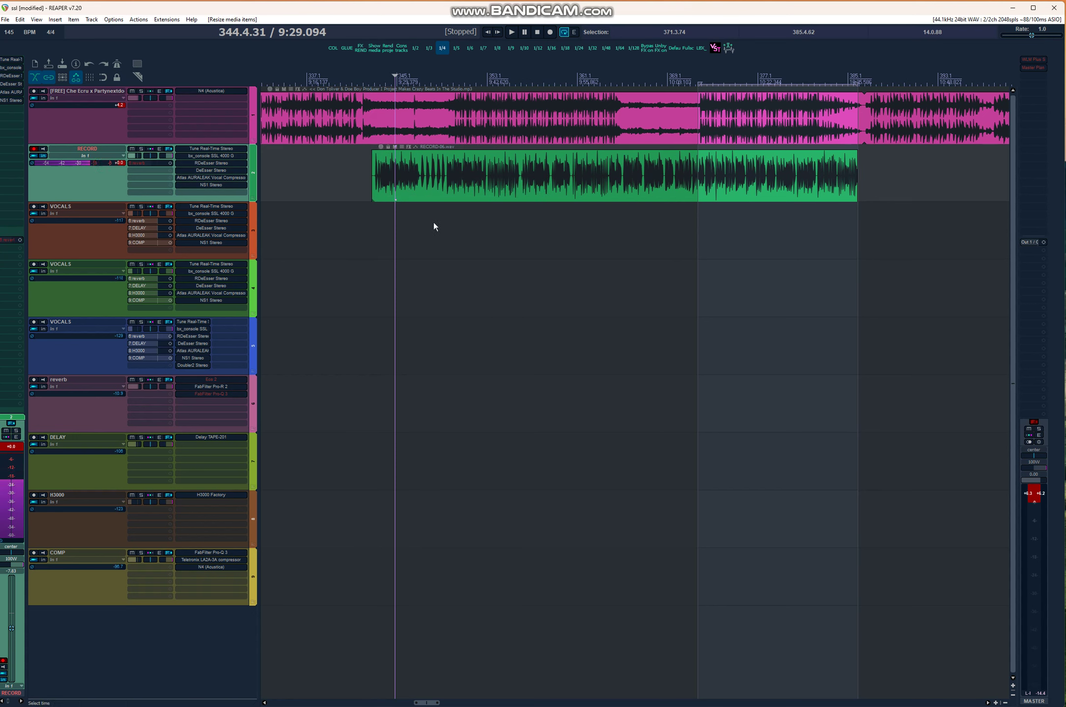
# Try the RECORD vocal clip on the first VOCALS track and undo the move
pyautogui.click(467, 198)
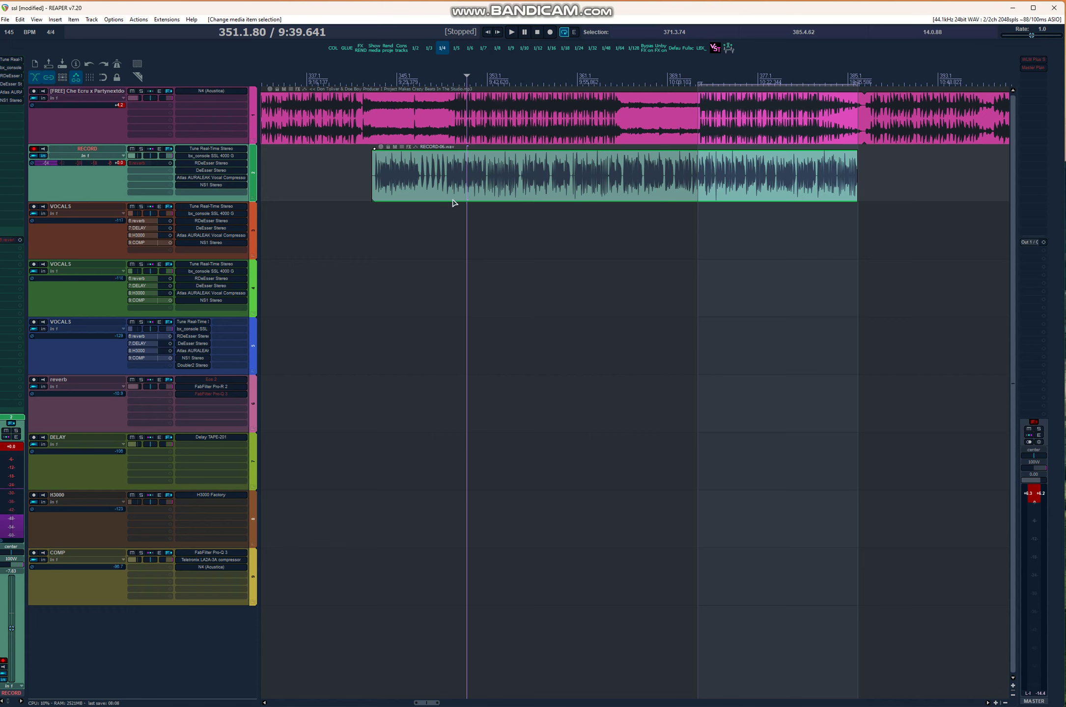
pyautogui.moveTo(453, 200); pyautogui.dragTo(453, 214)
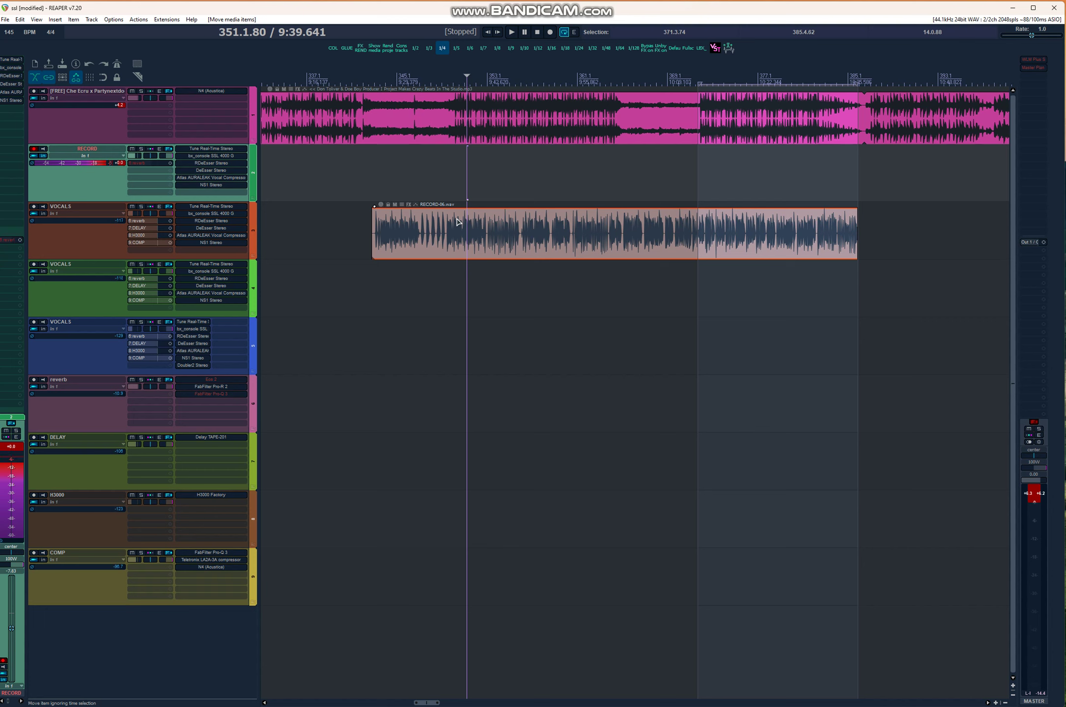
pyautogui.hotkey('ctrl', 'z')
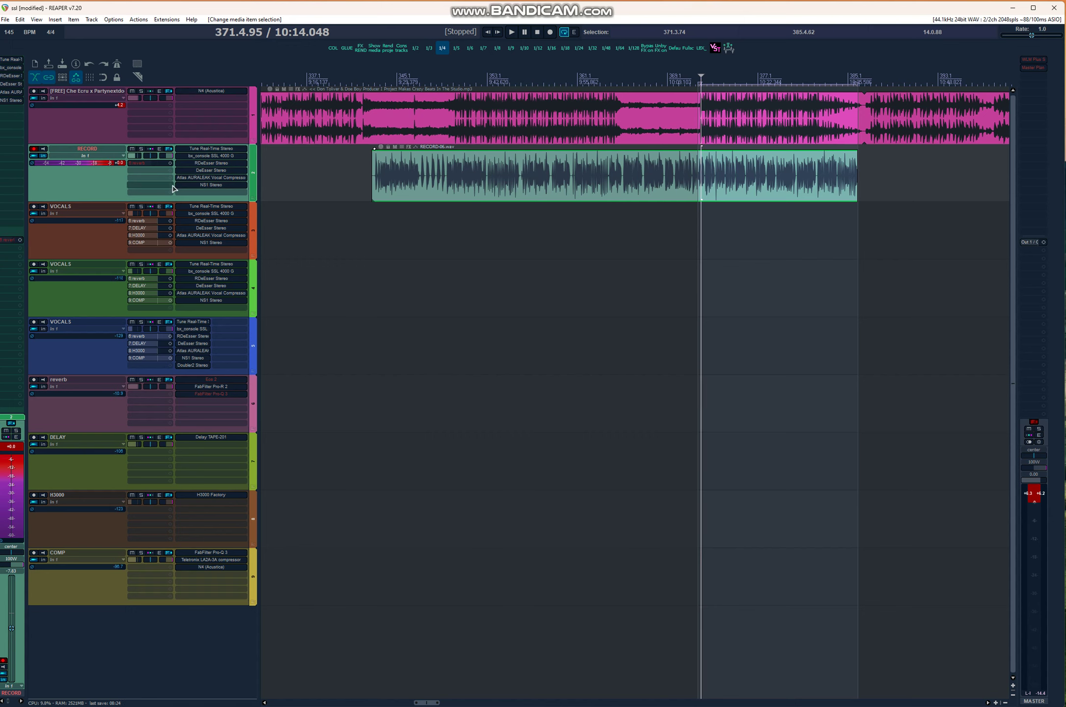
# Unmute the RECORD track's reverb send and audition the looped vocal with the beat
pyautogui.rightClick(150, 163)
pyautogui.click(165, 184)
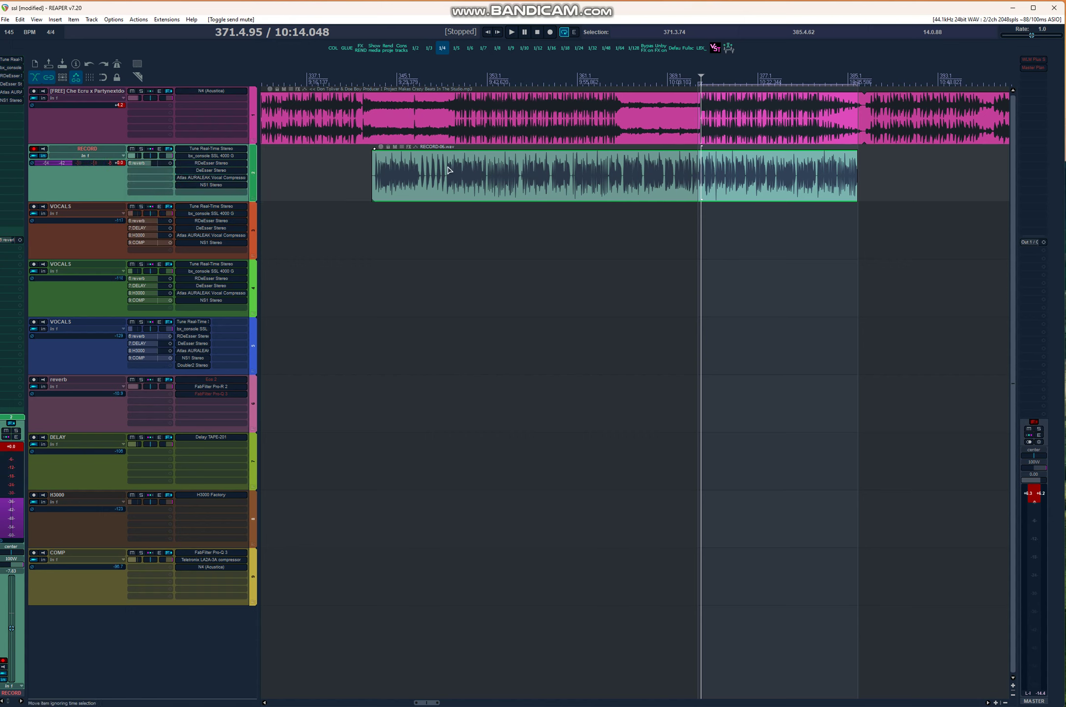
pyautogui.click(512, 32)
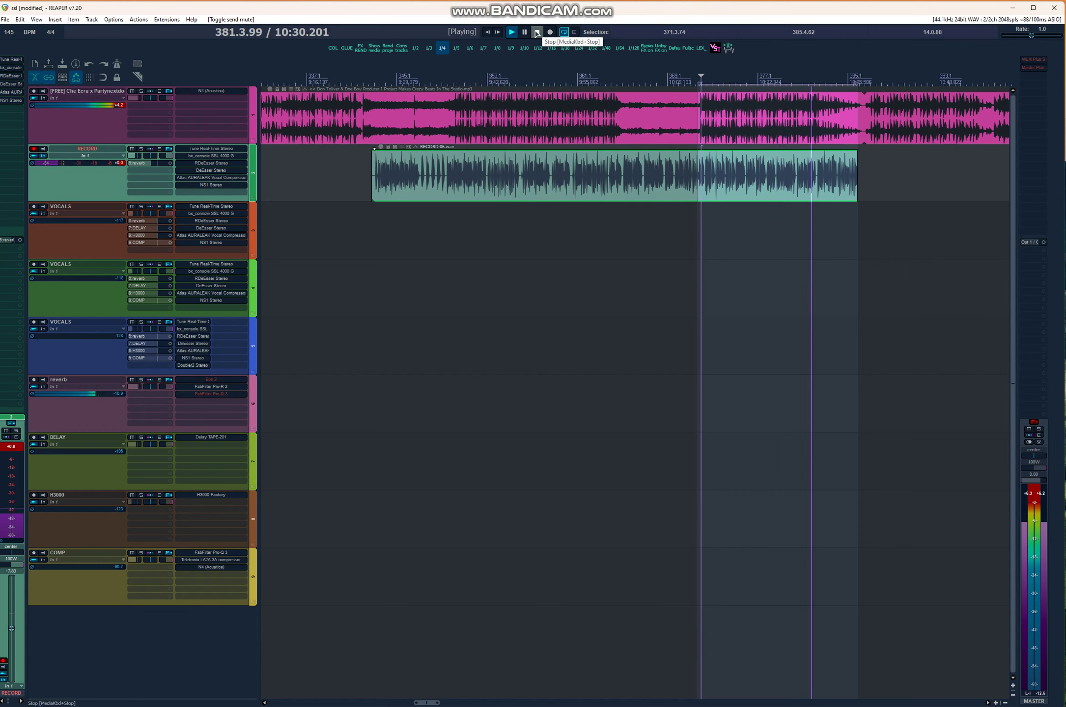
pyautogui.click(537, 32)
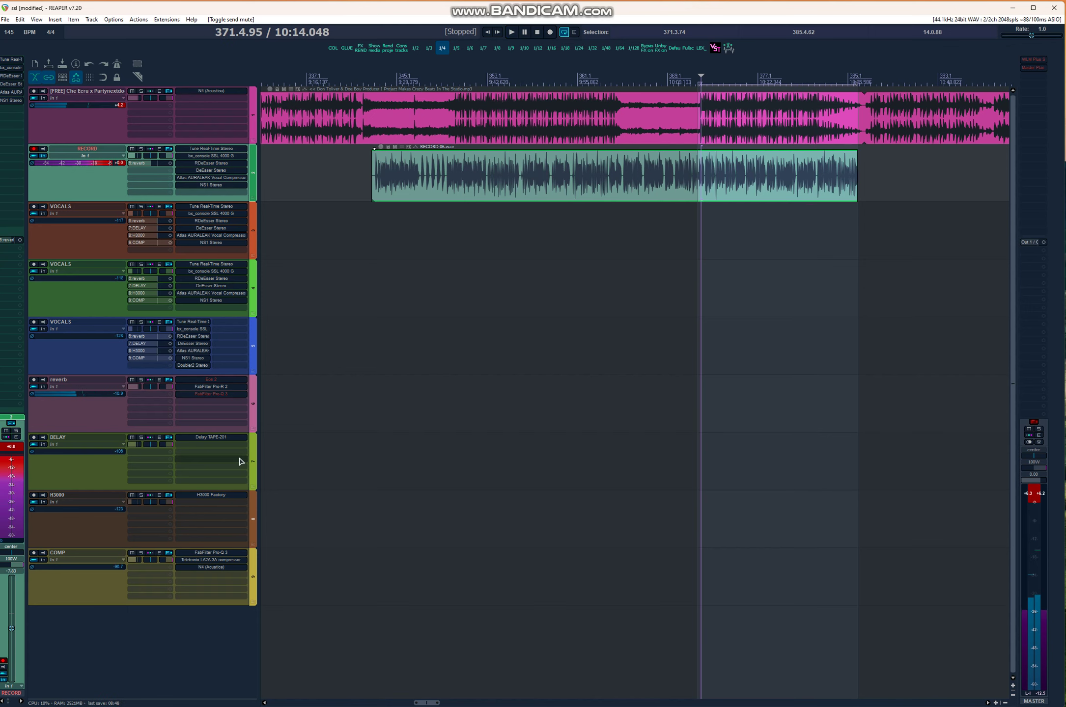
# View the reverb track's FabFilter Pro-R 2 settings, and set the high-cut slope in its Pro-Q 3 to 12 dB/oct
pyautogui.click(212, 387)
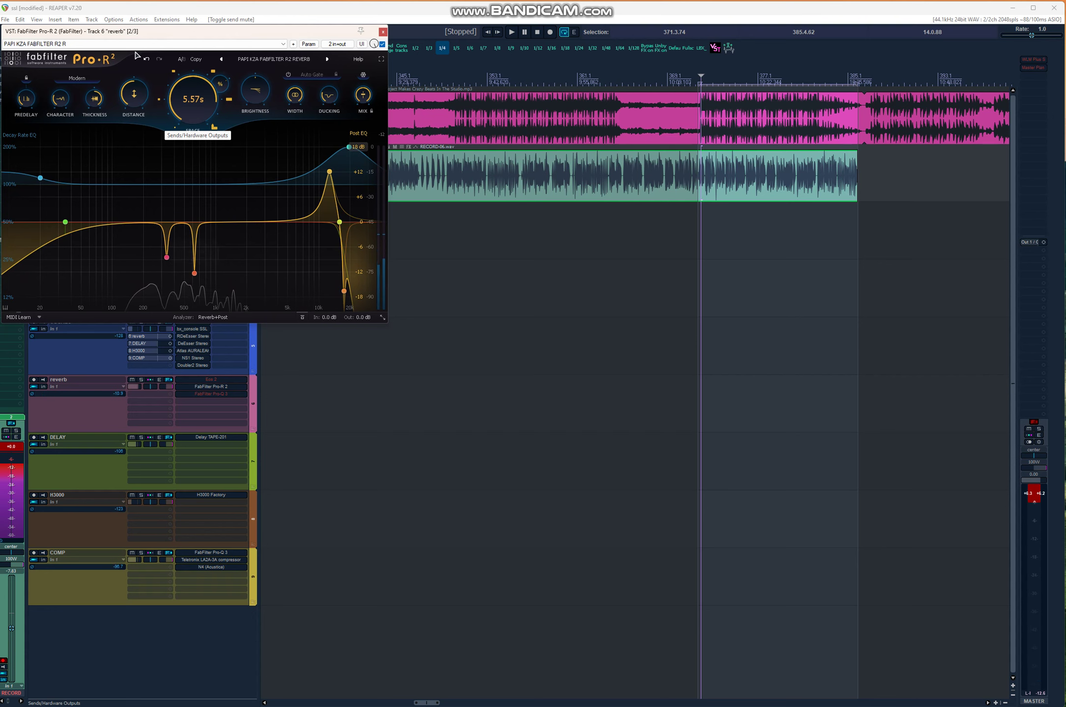
pyautogui.click(382, 32)
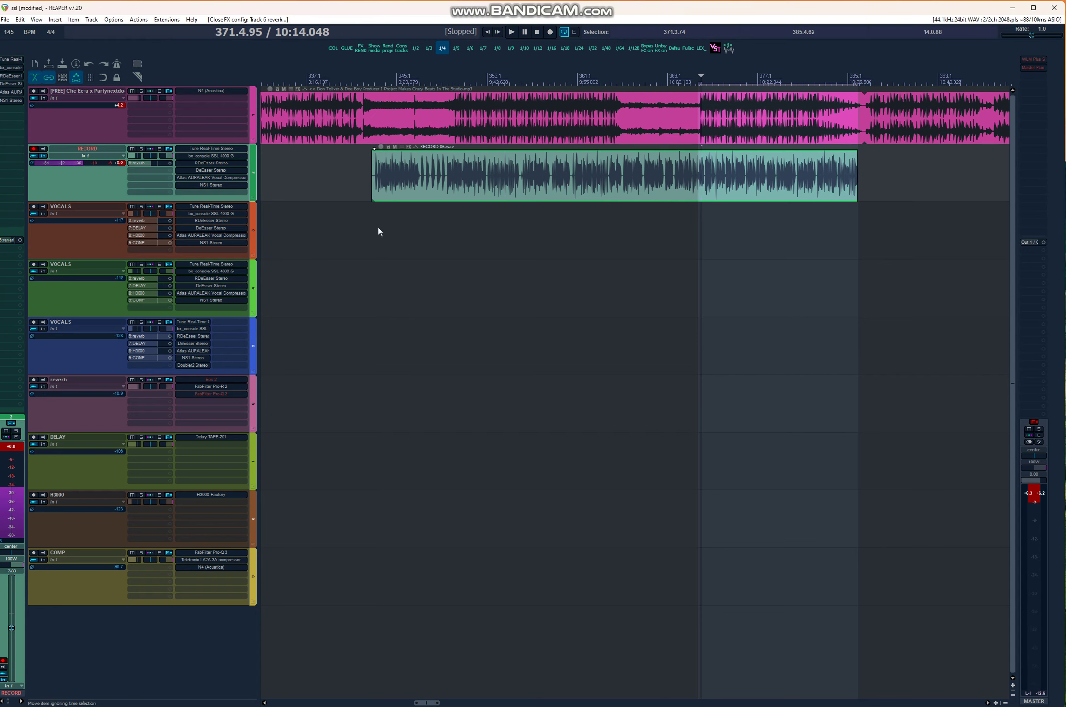
pyautogui.click(218, 394)
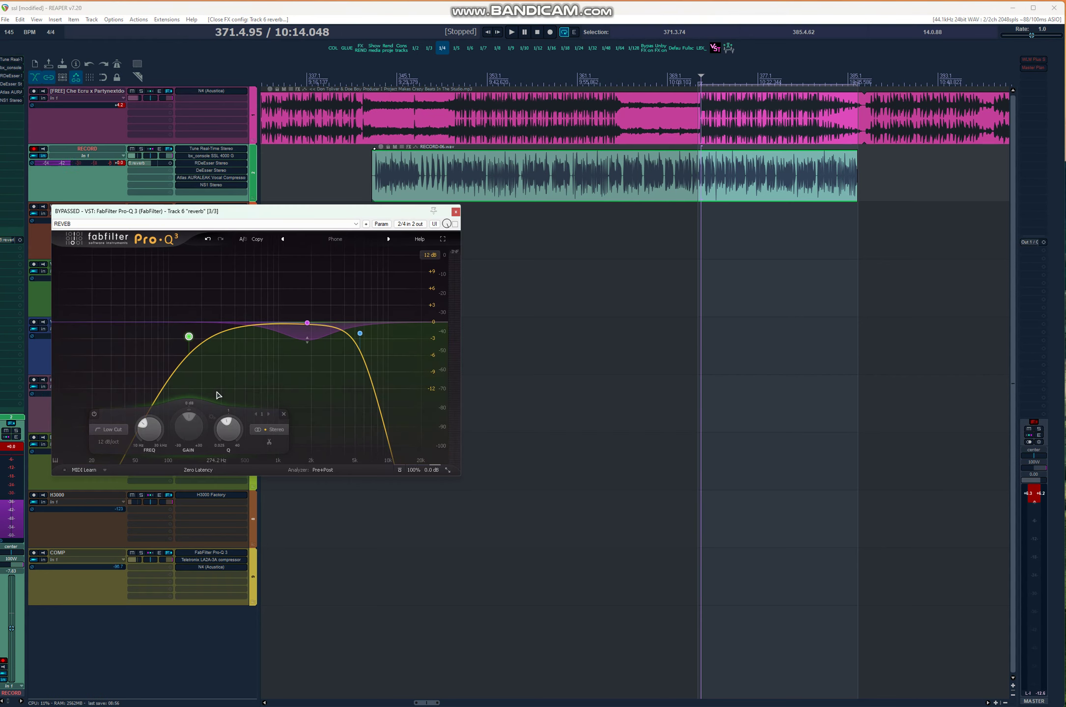
pyautogui.moveTo(353, 345)
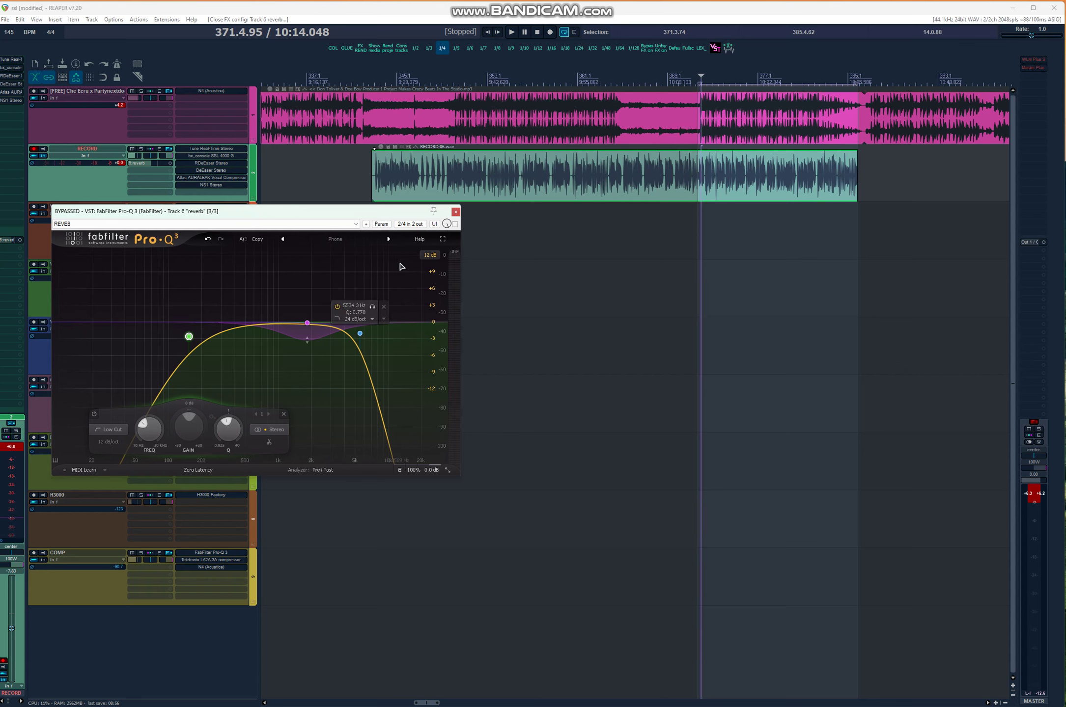
pyautogui.click(359, 334)
pyautogui.click(259, 442)
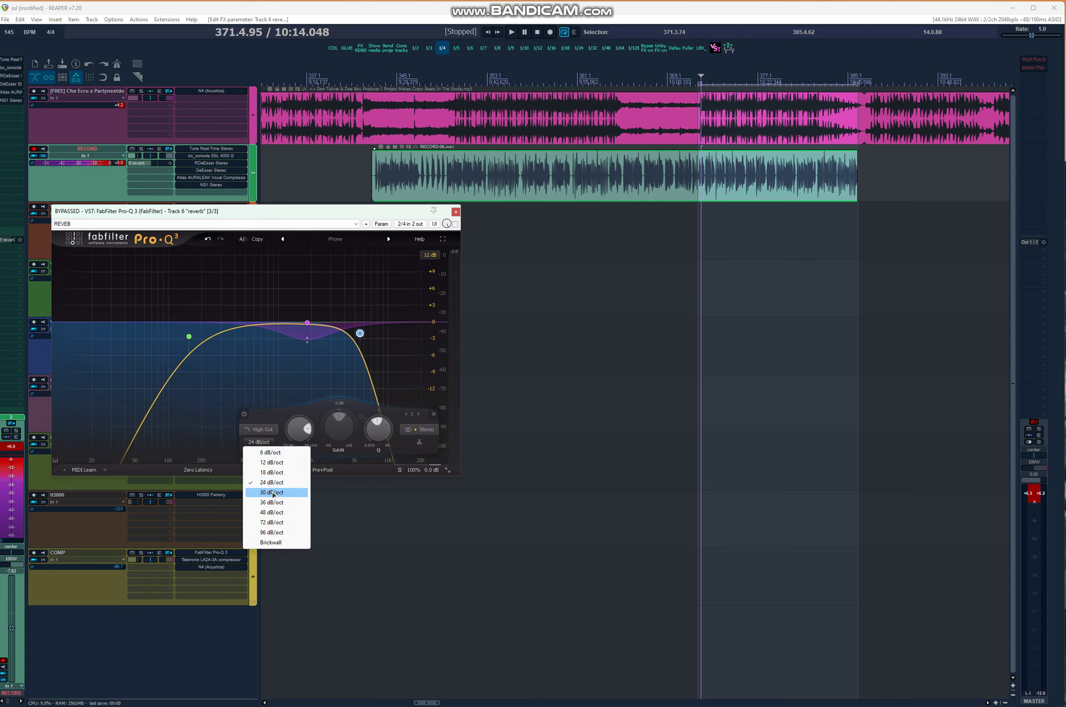
pyautogui.click(270, 463)
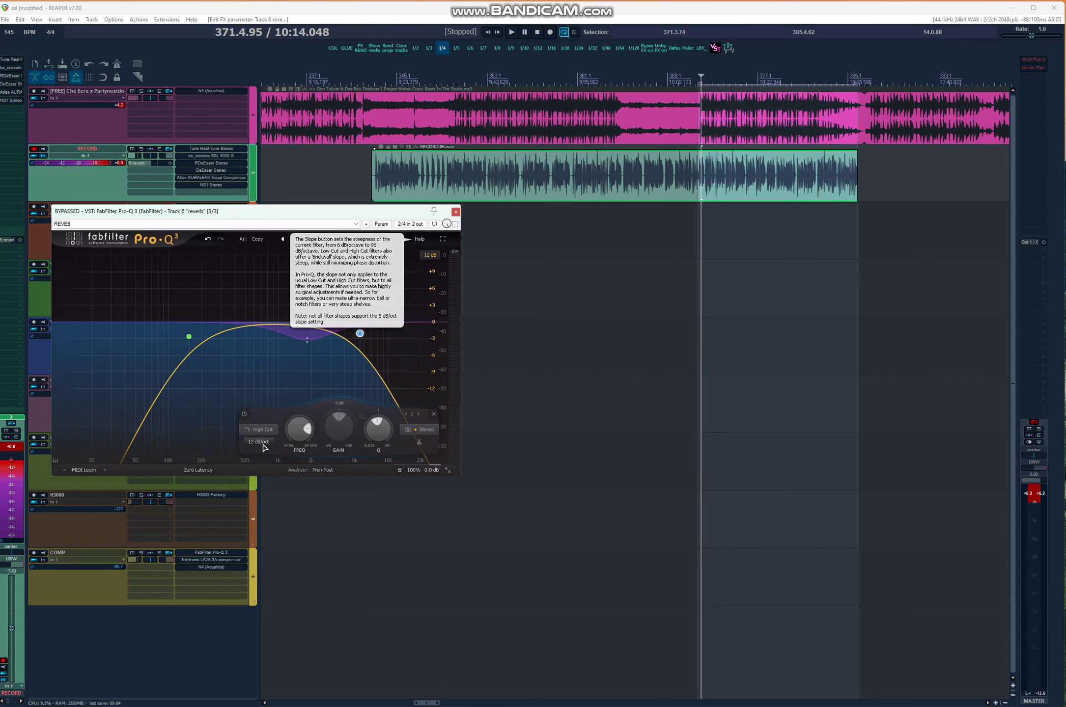
pyautogui.moveTo(307, 323)
# Enable the bypassed FabFilter Pro-Q 3 on the reverb track while auditioning the loop, and stop playback
pyautogui.click(510, 32)
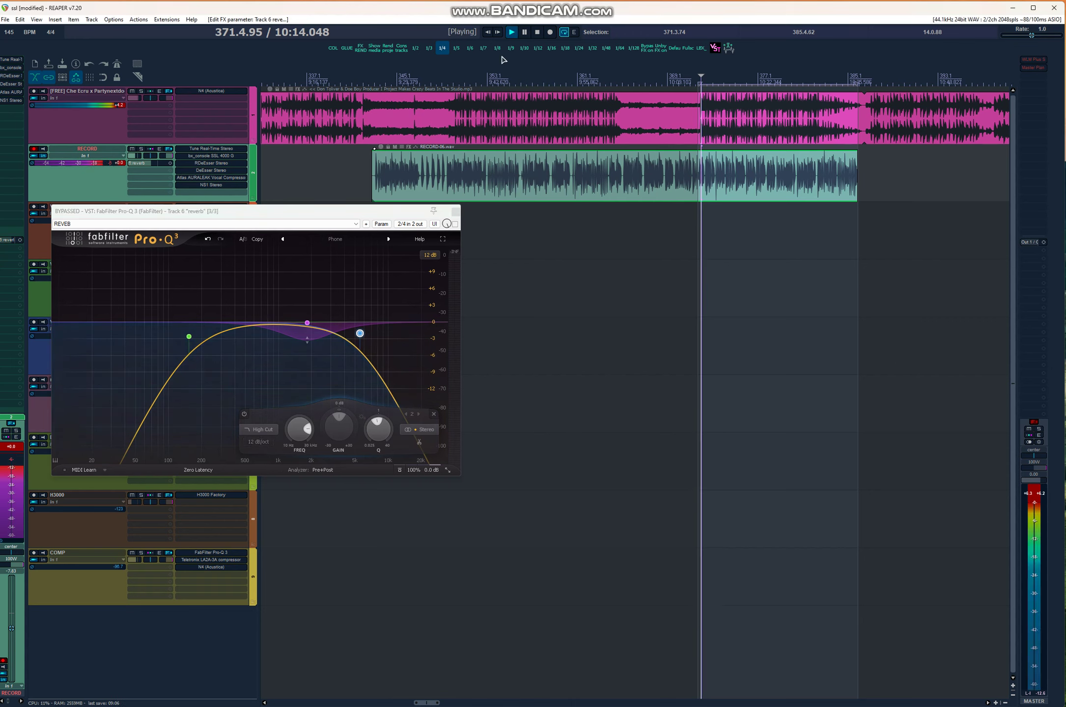
pyautogui.click(455, 224)
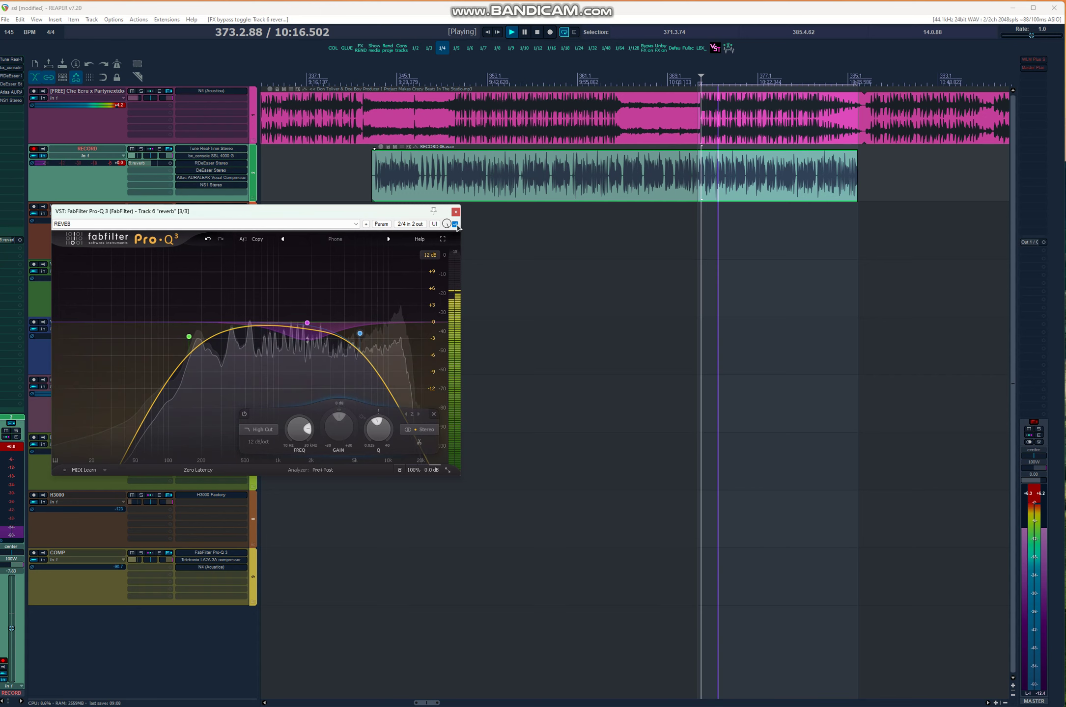
pyautogui.click(439, 158)
pyautogui.press('space')
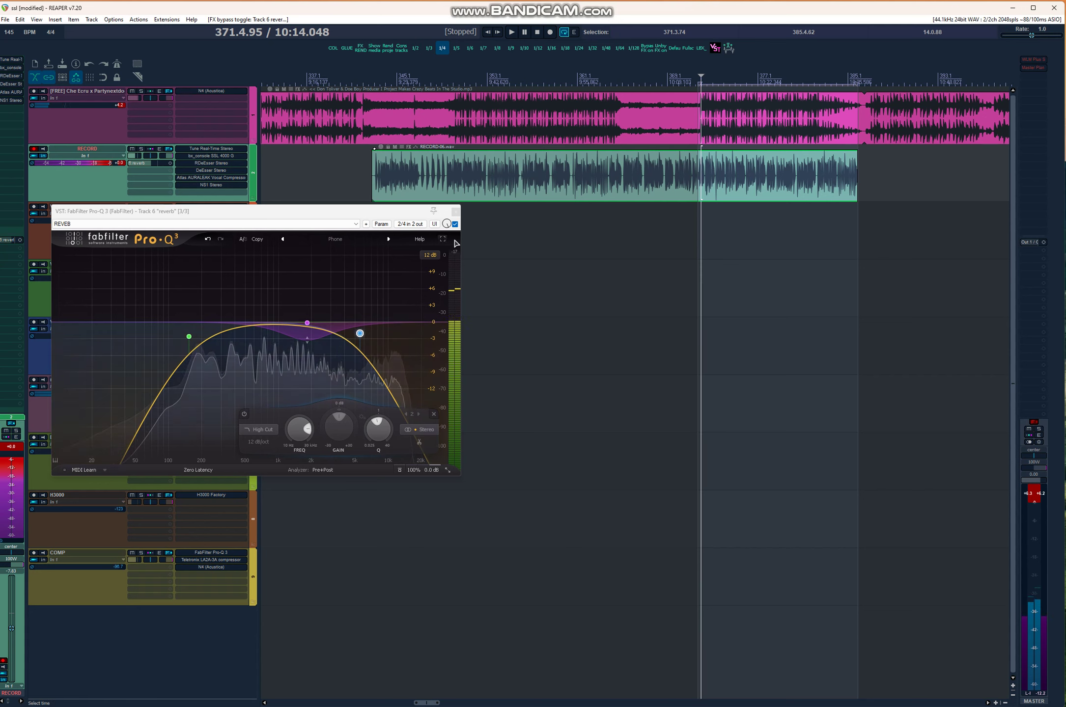
# Close the reverb track's Pro-Q 3 window and audition the looped vocal with the beat
pyautogui.click(456, 211)
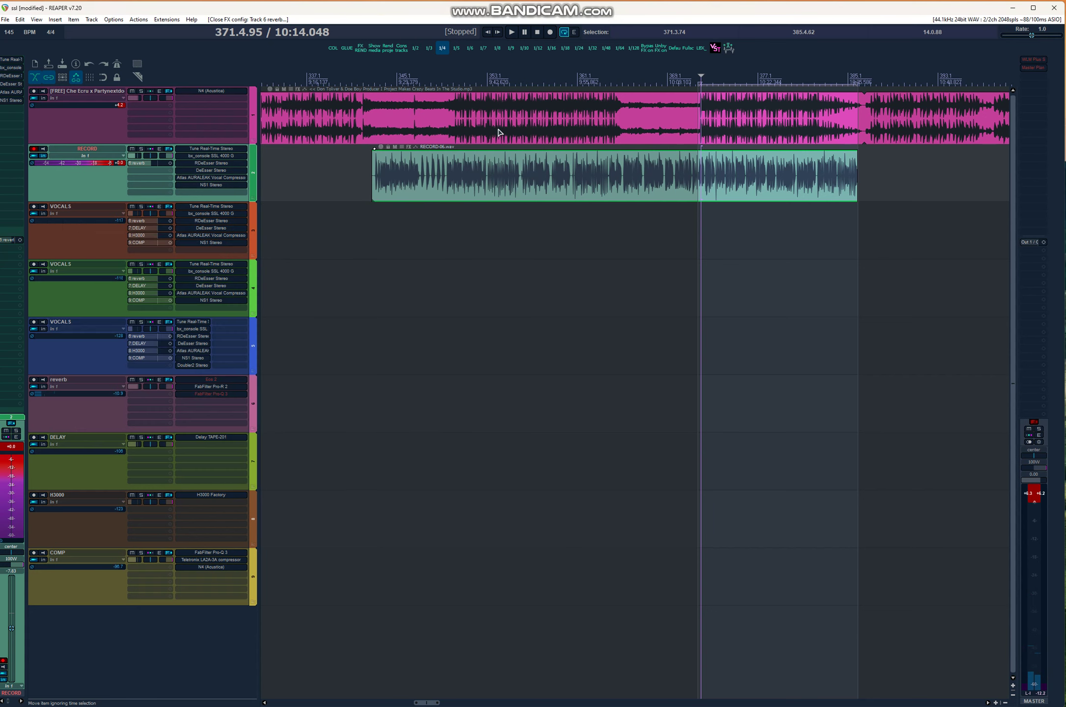
pyautogui.click(512, 32)
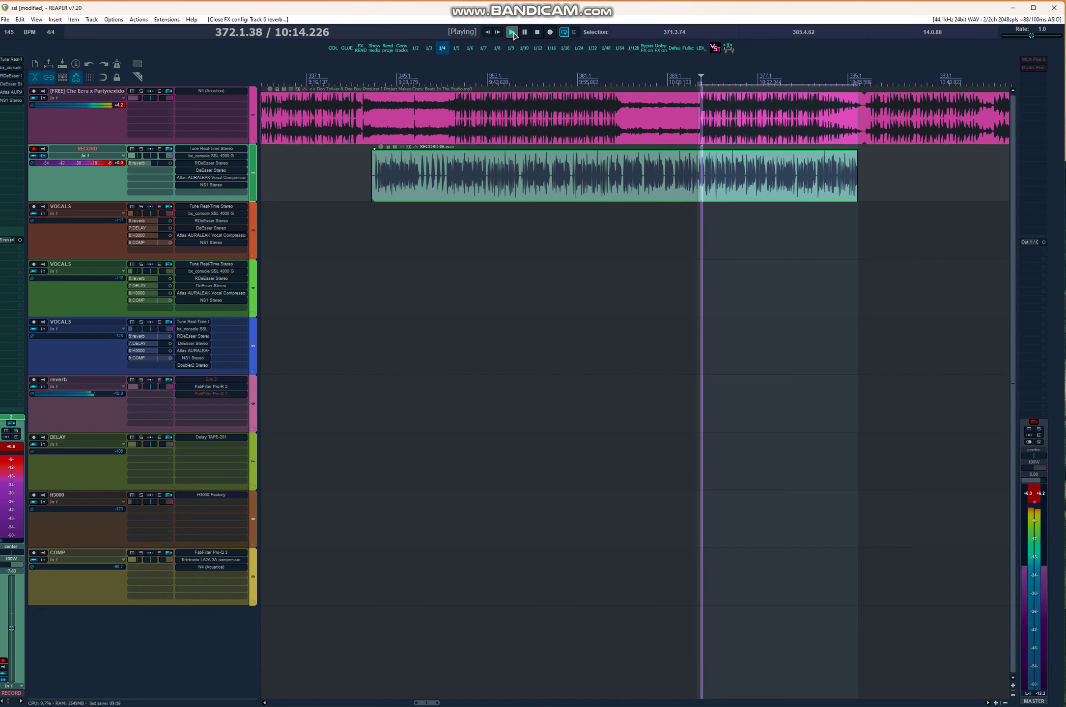
pyautogui.click(538, 32)
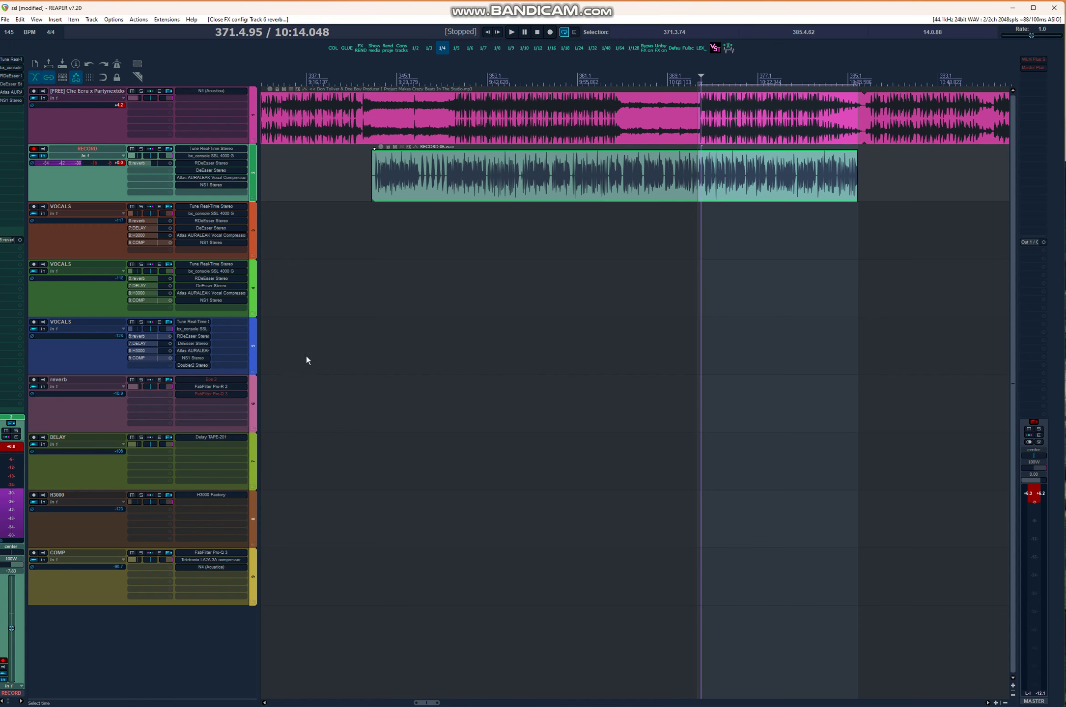
# Add the Waves DeEsser Stereo plugin after the FabFilter Pro-Q 3 on the reverb track
pyautogui.doubleClick(196, 403)
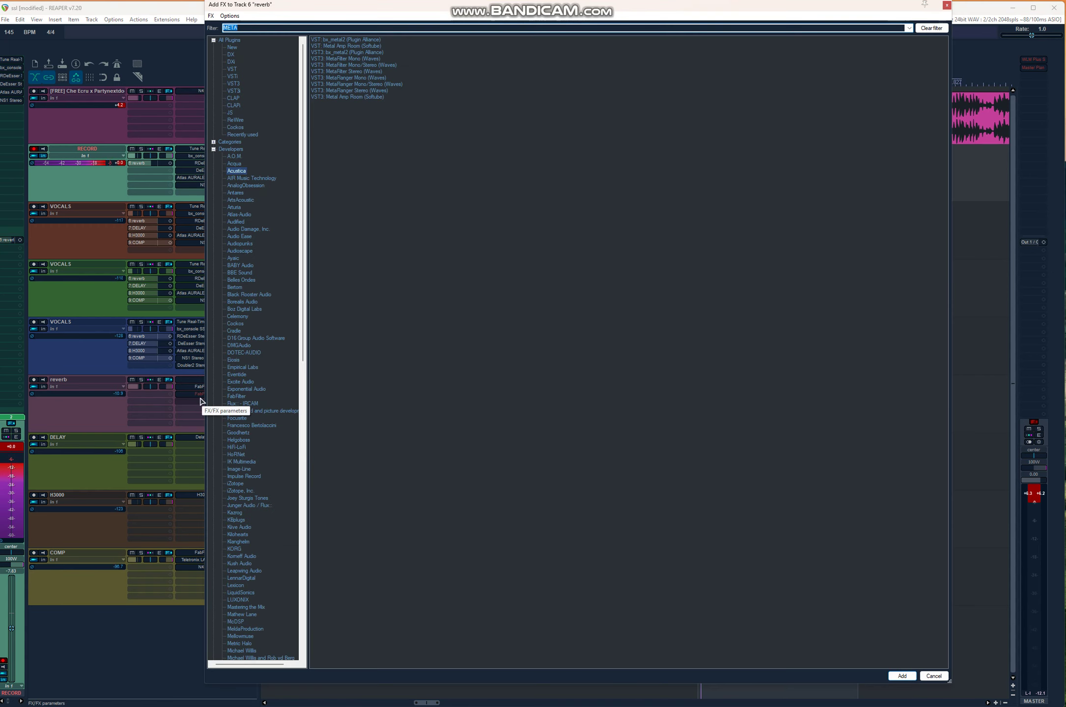
pyautogui.write('DEESE')
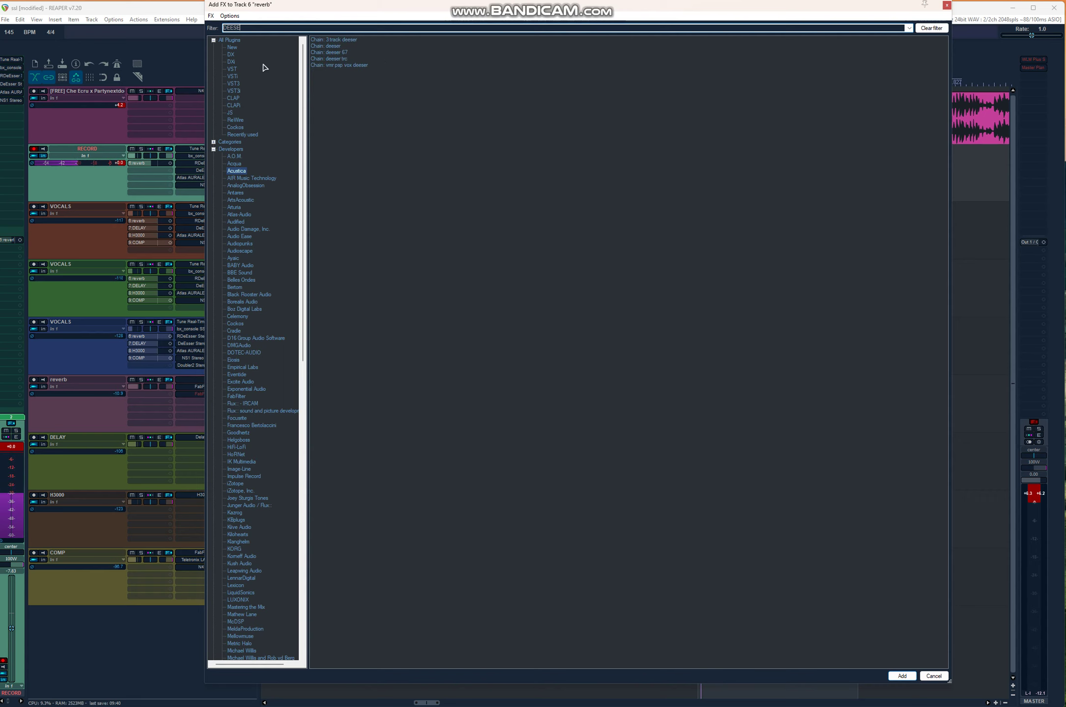
pyautogui.press('BackSpace')
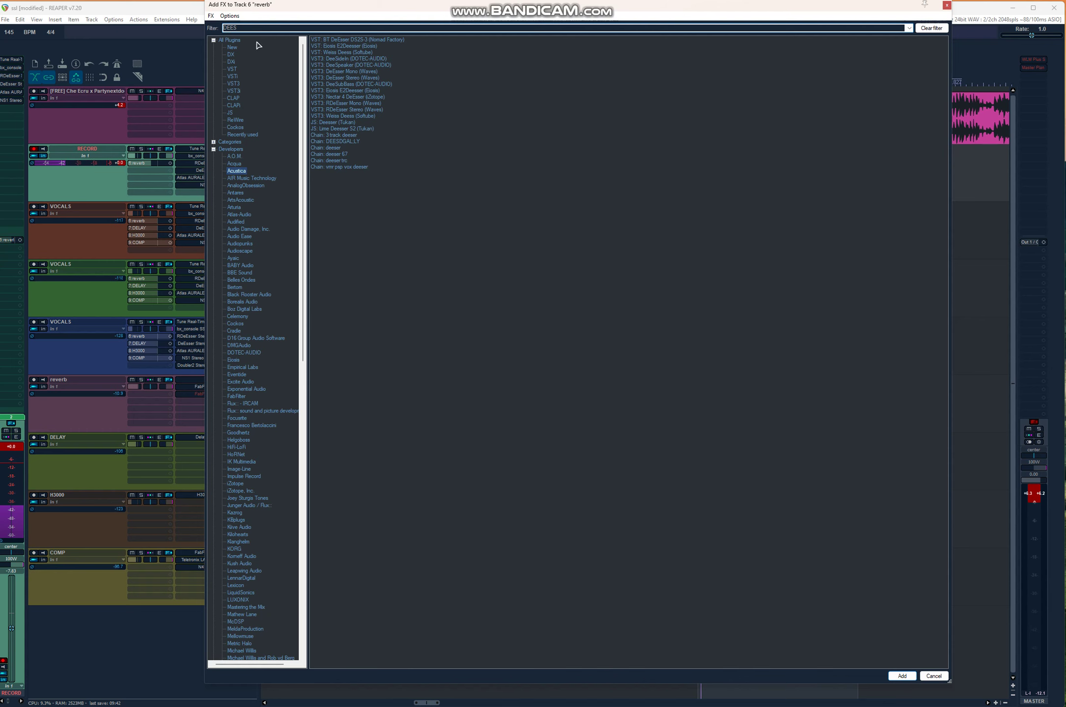
pyautogui.doubleClick(344, 77)
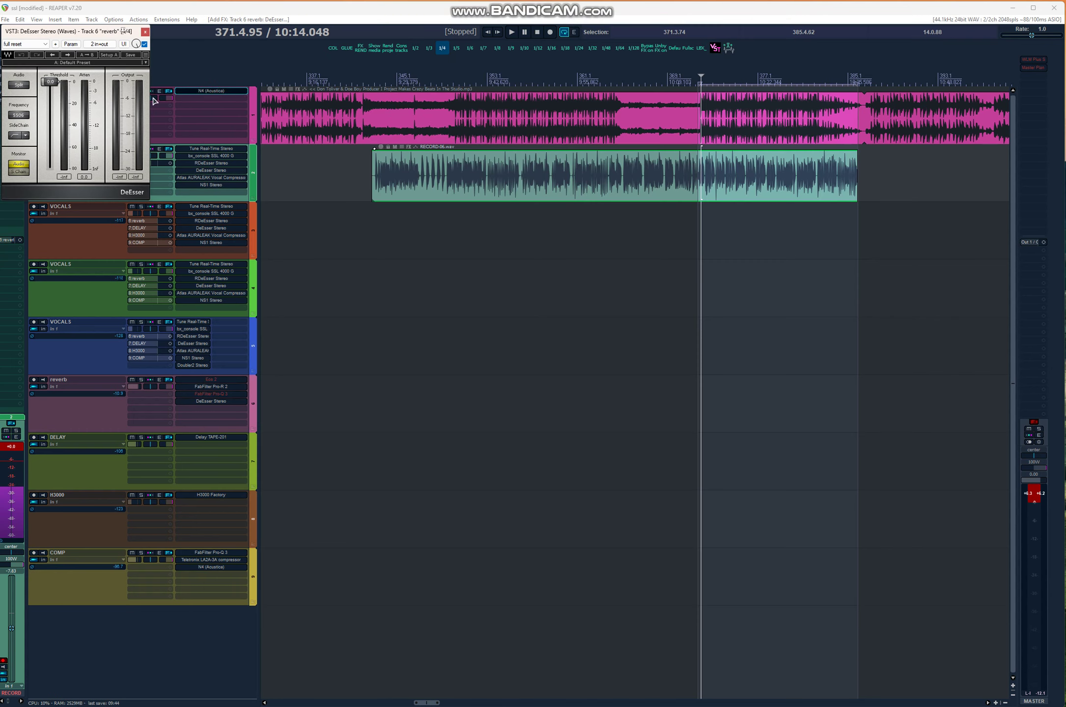
# Set the DeEsser's threshold on the reverb track to about -40 while auditioning the loop
pyautogui.moveTo(55, 82); pyautogui.dragTo(58, 168)
pyautogui.press('space')
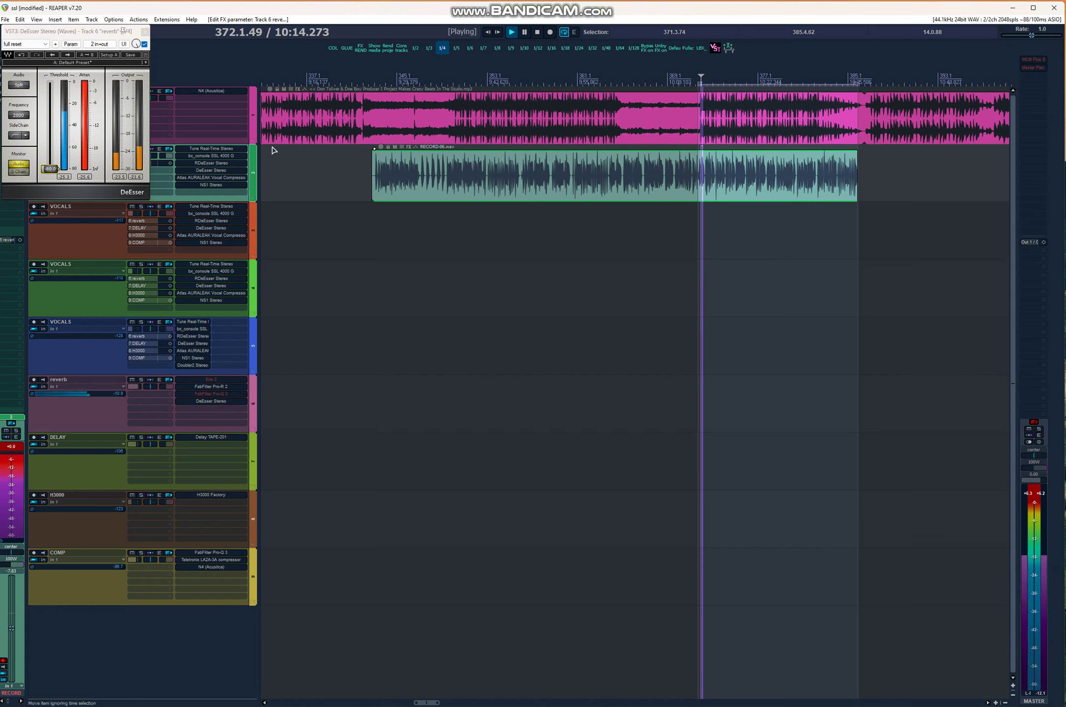
pyautogui.moveTo(58, 169); pyautogui.dragTo(58, 138)
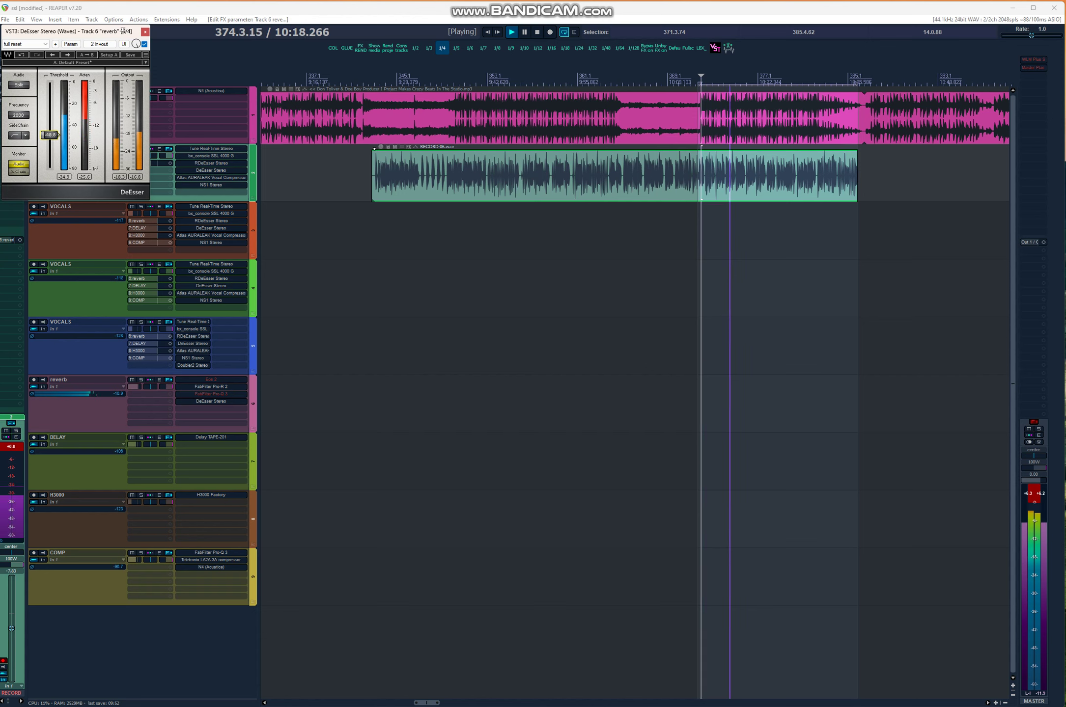
pyautogui.moveTo(57, 139); pyautogui.dragTo(58, 125)
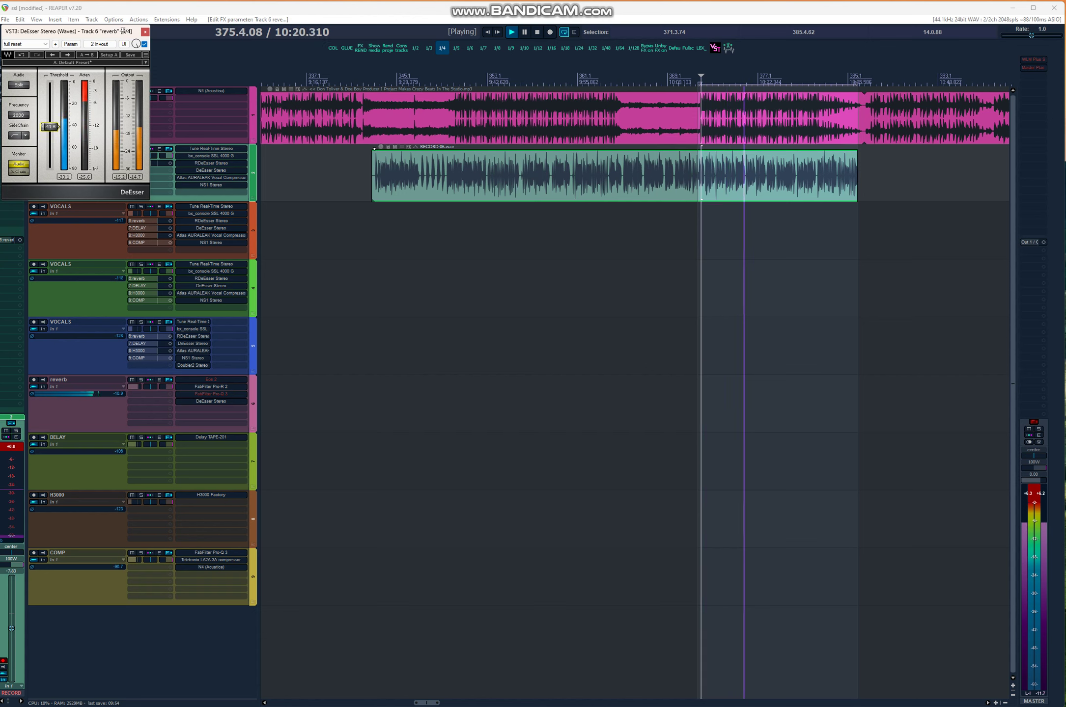
pyautogui.moveTo(57, 125); pyautogui.dragTo(58, 126)
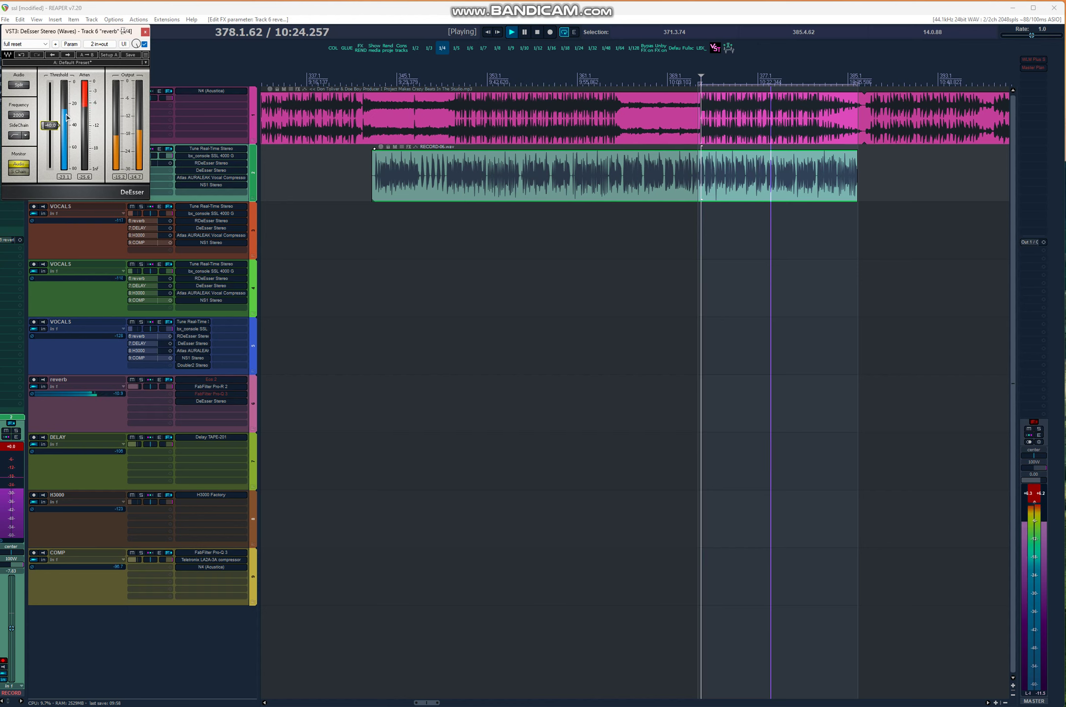
# Bypass the reverb track's DeEsser and close its window, and clear the master track's peak indicators after stopping playback
pyautogui.click(144, 44)
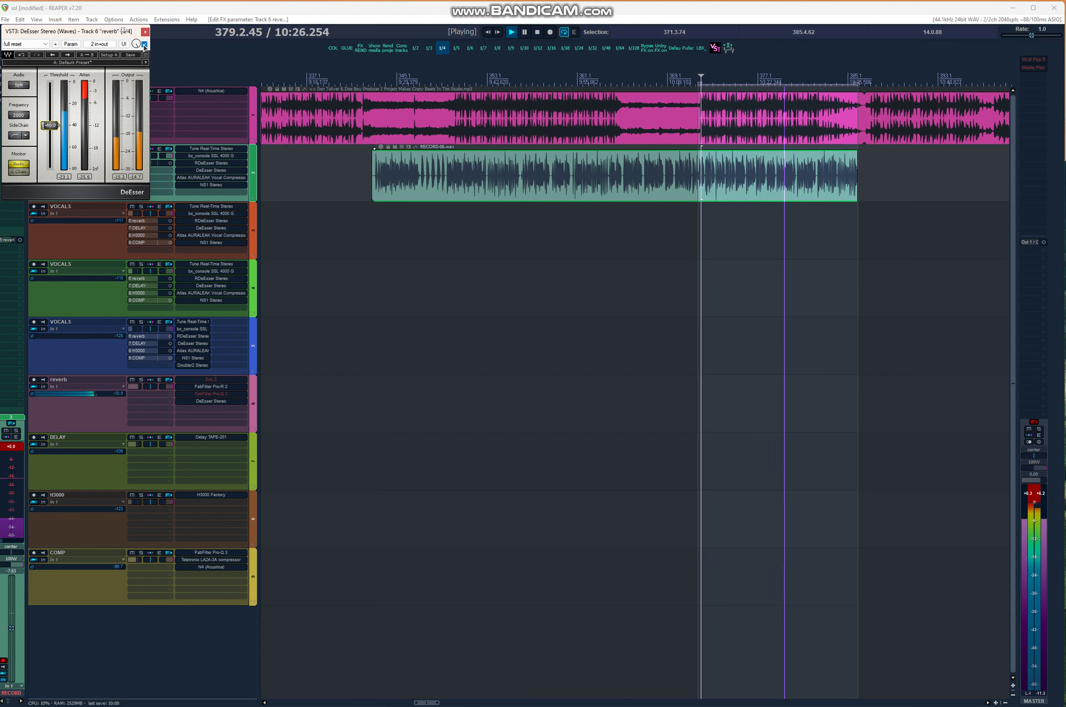
pyautogui.click(146, 32)
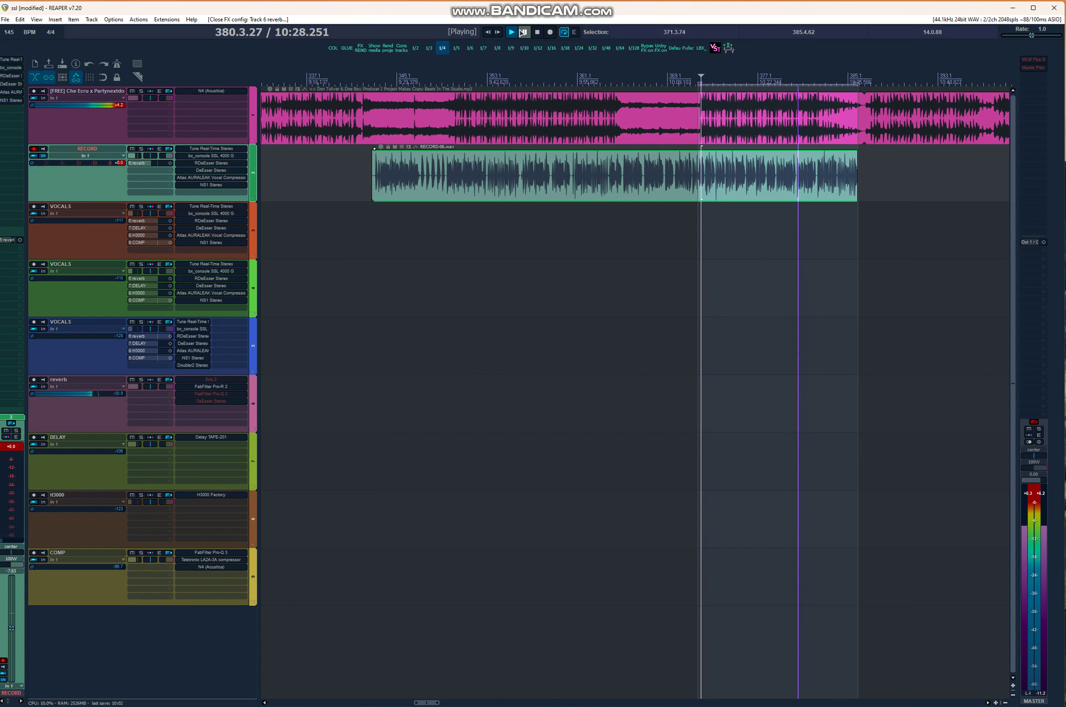
pyautogui.click(539, 32)
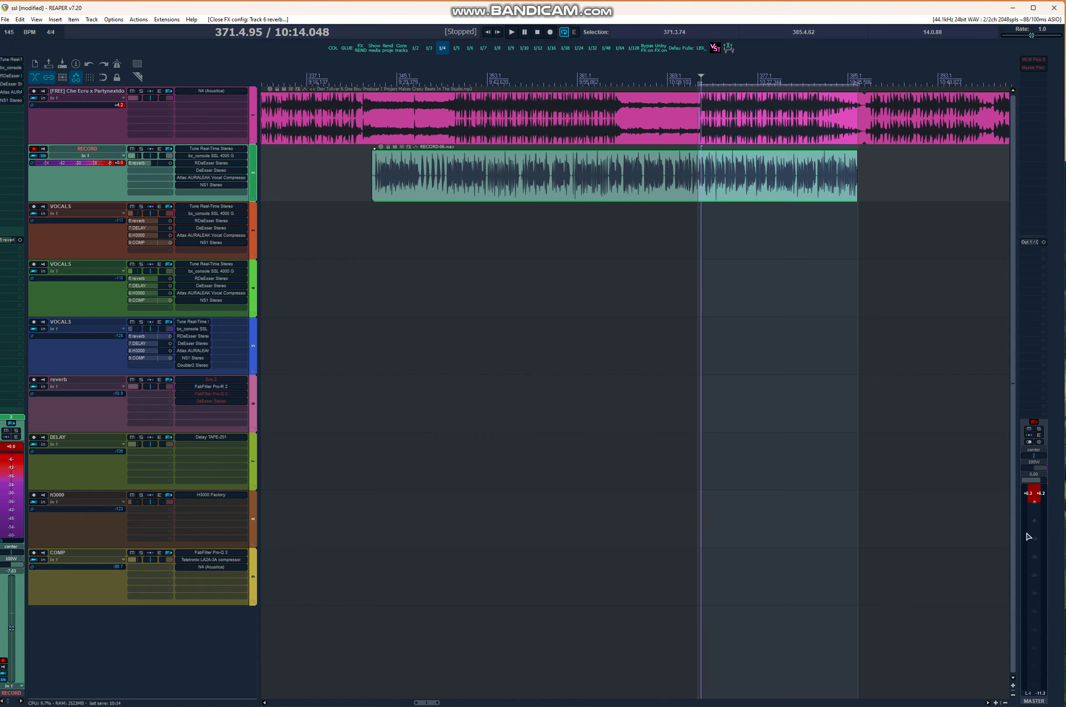
pyautogui.click(1037, 495)
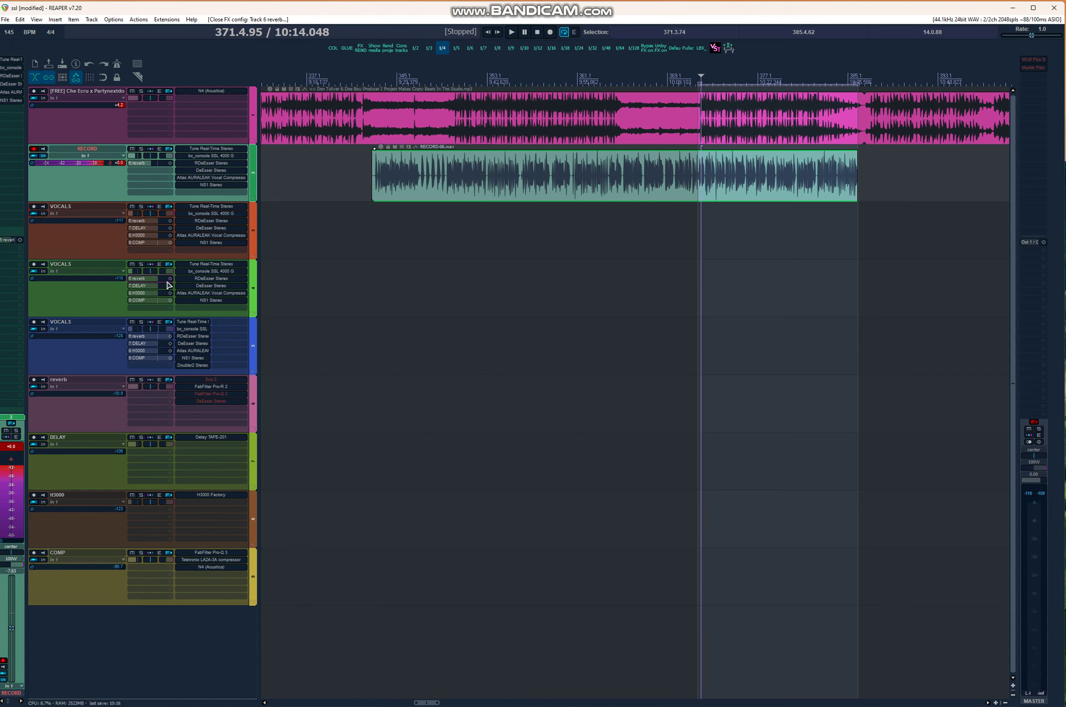
# View the PSP InfiniStrip and NEOLD U2A settings in the RECORD track's input FX chain
pyautogui.click(43, 157)
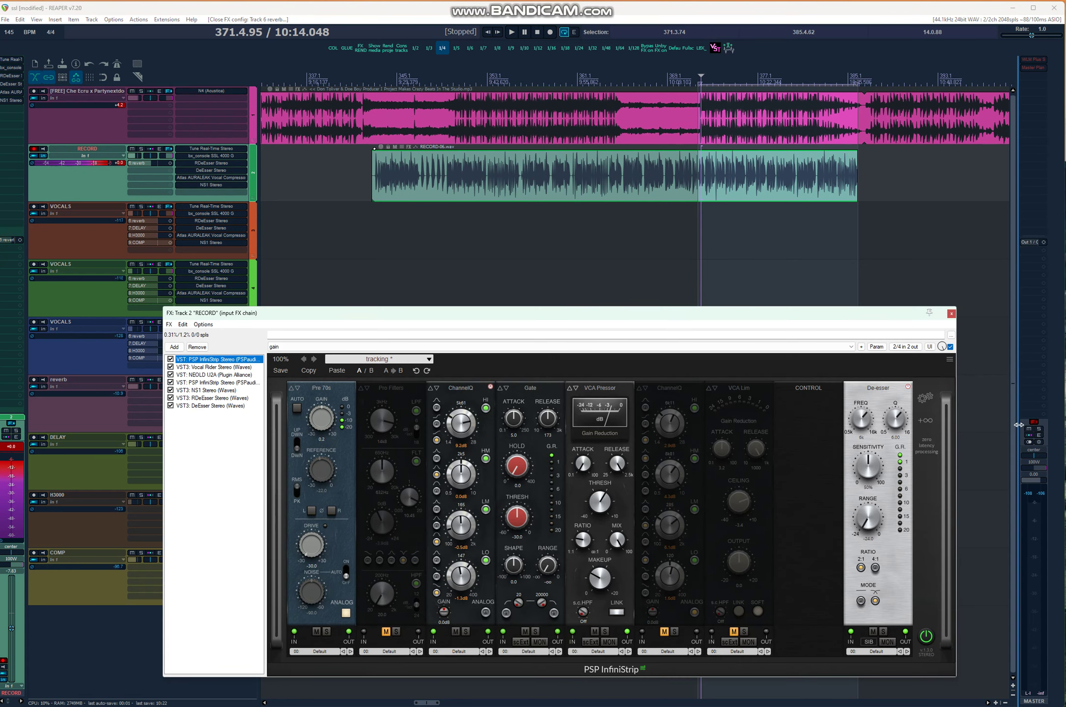
pyautogui.click(217, 377)
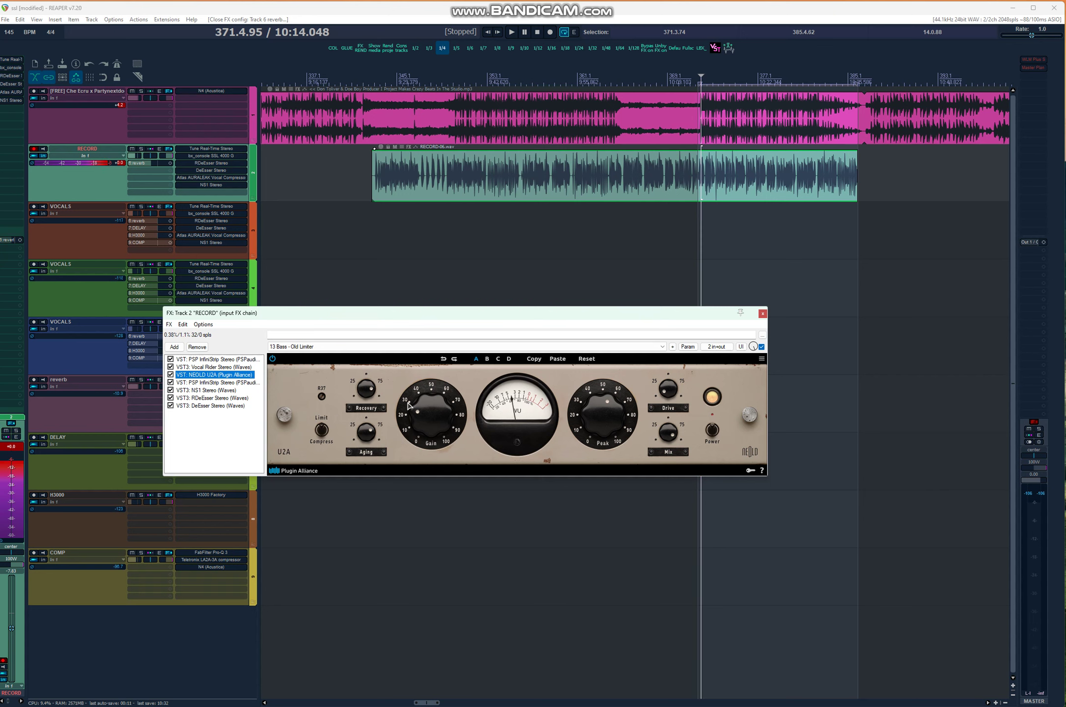
pyautogui.click(761, 315)
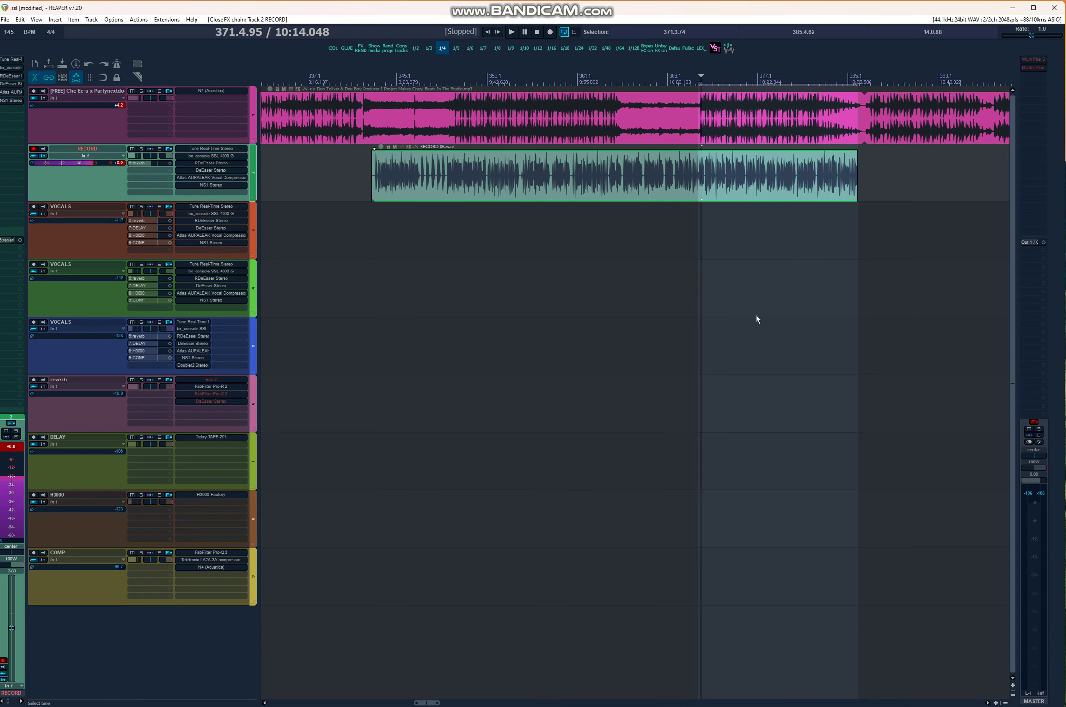